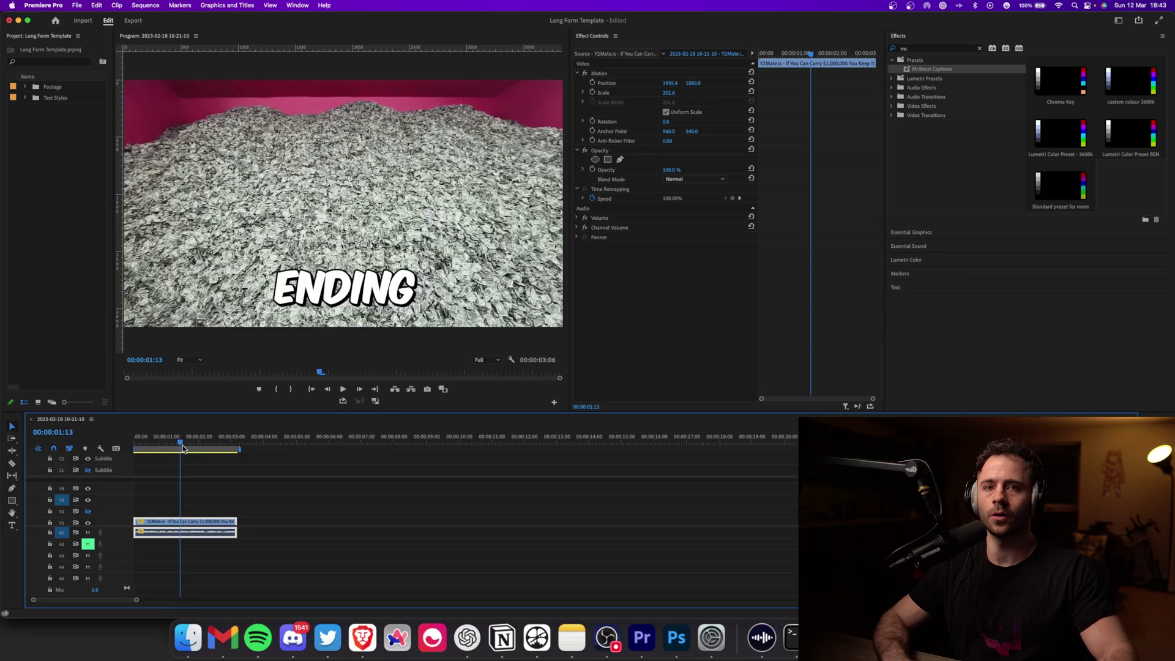
# - Preview the sequence, then generate a caption track from its transcript
pyautogui.press('Home')
pyautogui.press('space')
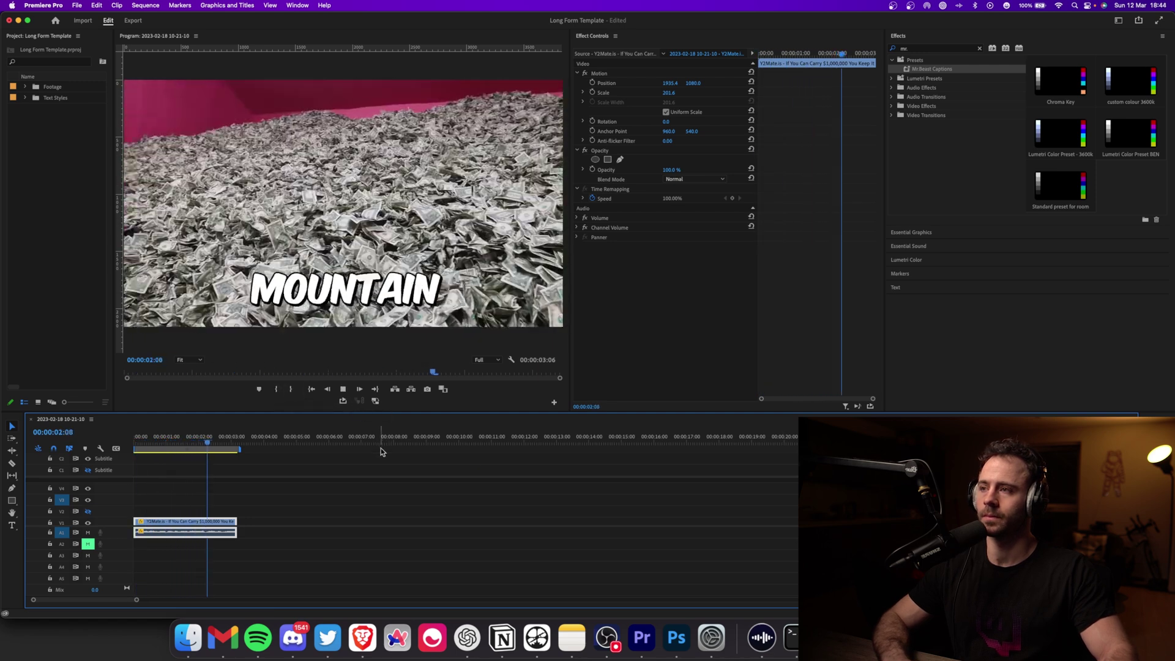
pyautogui.click(895, 287)
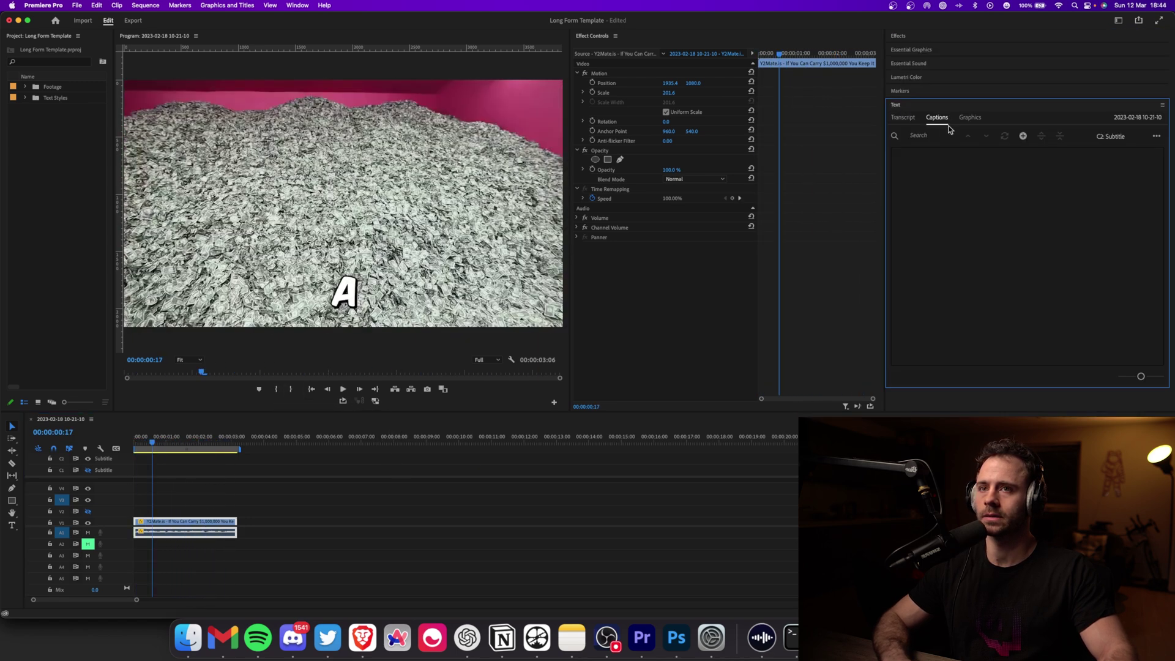
pyautogui.click(902, 117)
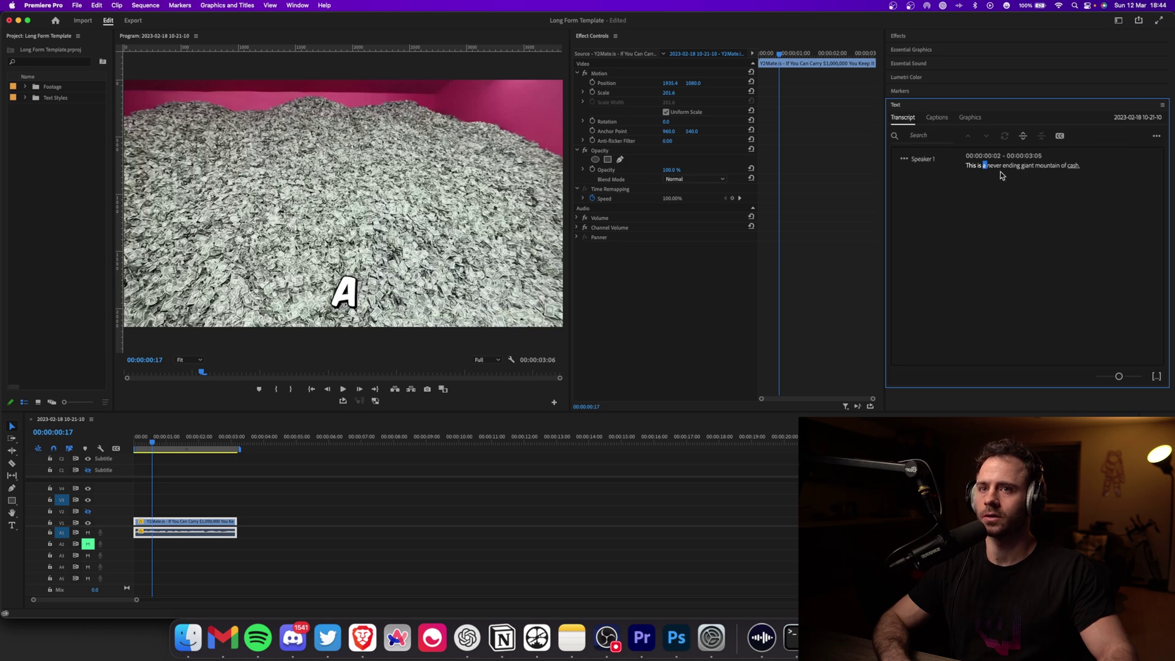
pyautogui.click(1057, 135)
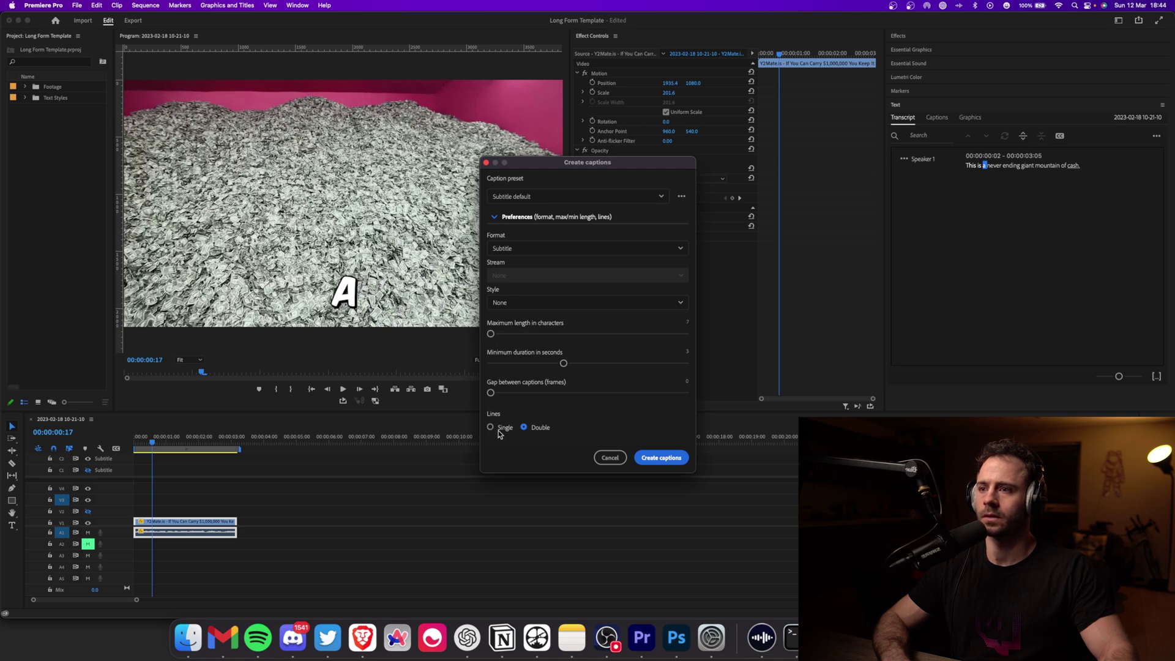
pyautogui.click(662, 456)
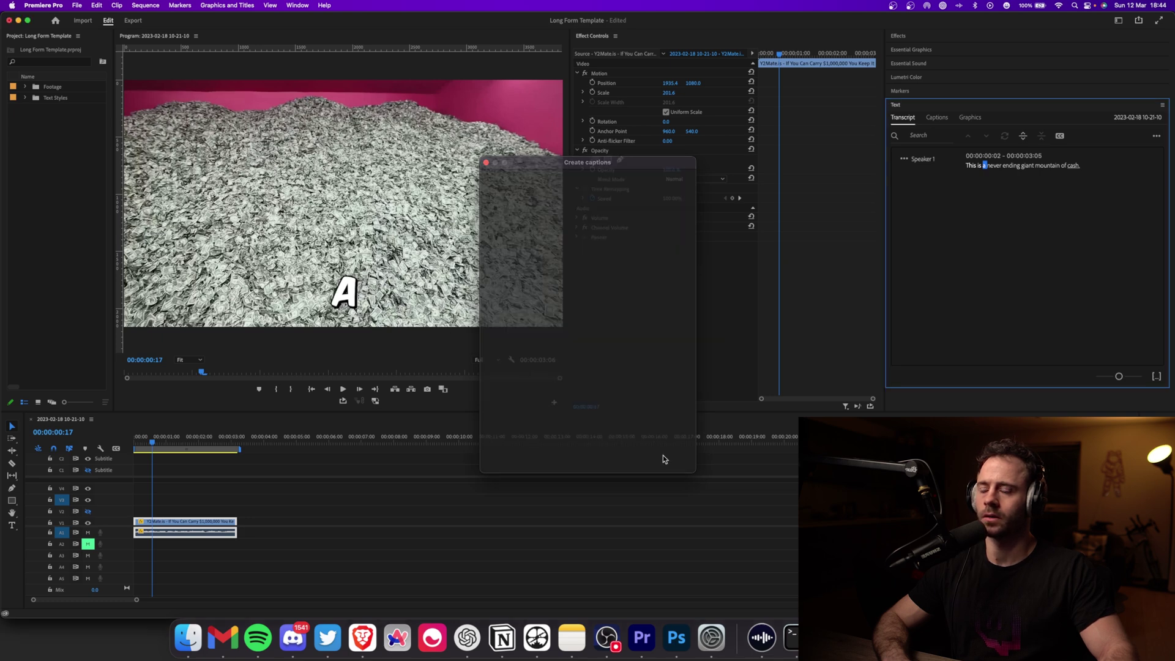
# - Apply the Mr.Beast track style to every caption clip
pyautogui.click(251, 475)
pyautogui.press('super+a')
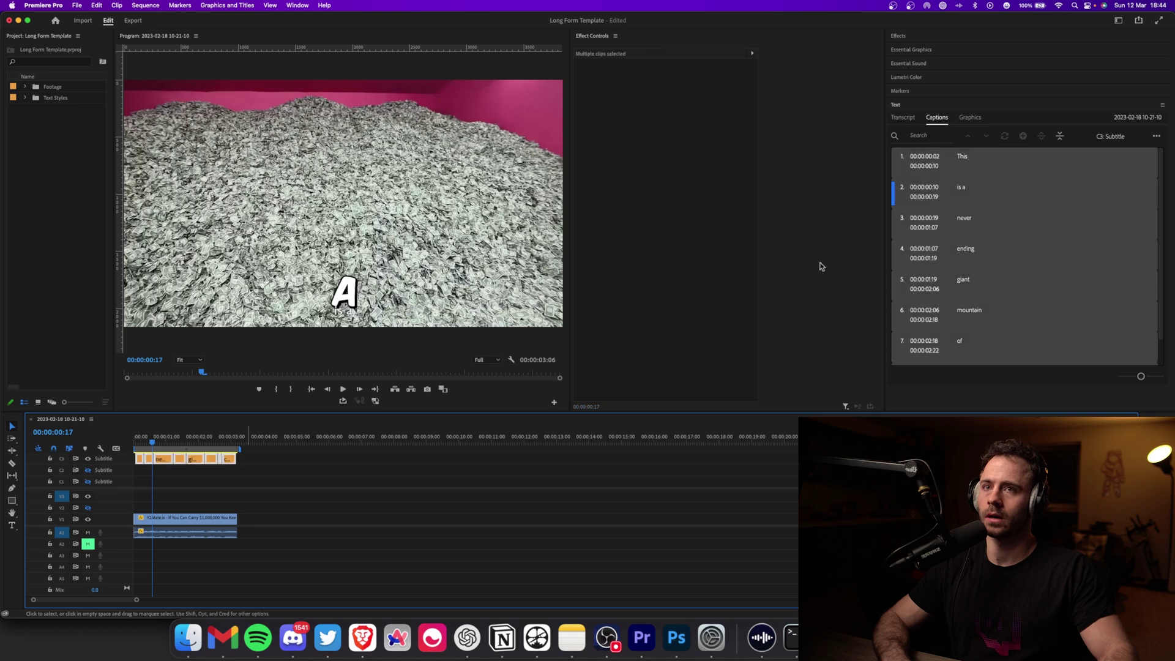
pyautogui.click(925, 51)
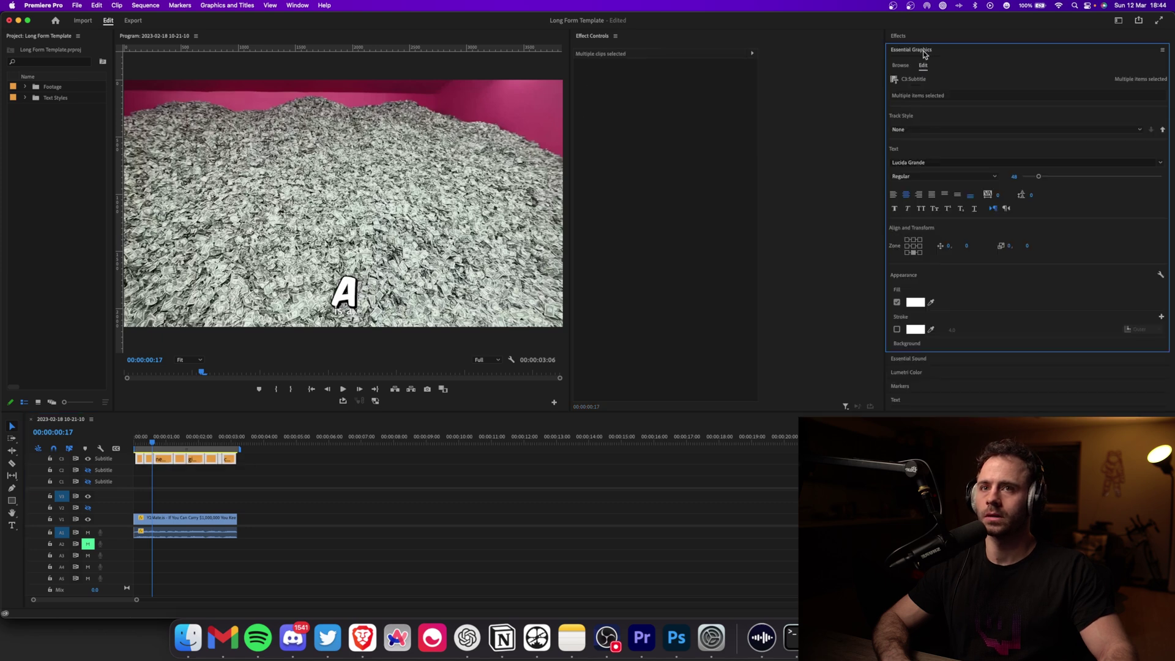
pyautogui.click(929, 130)
pyautogui.click(917, 159)
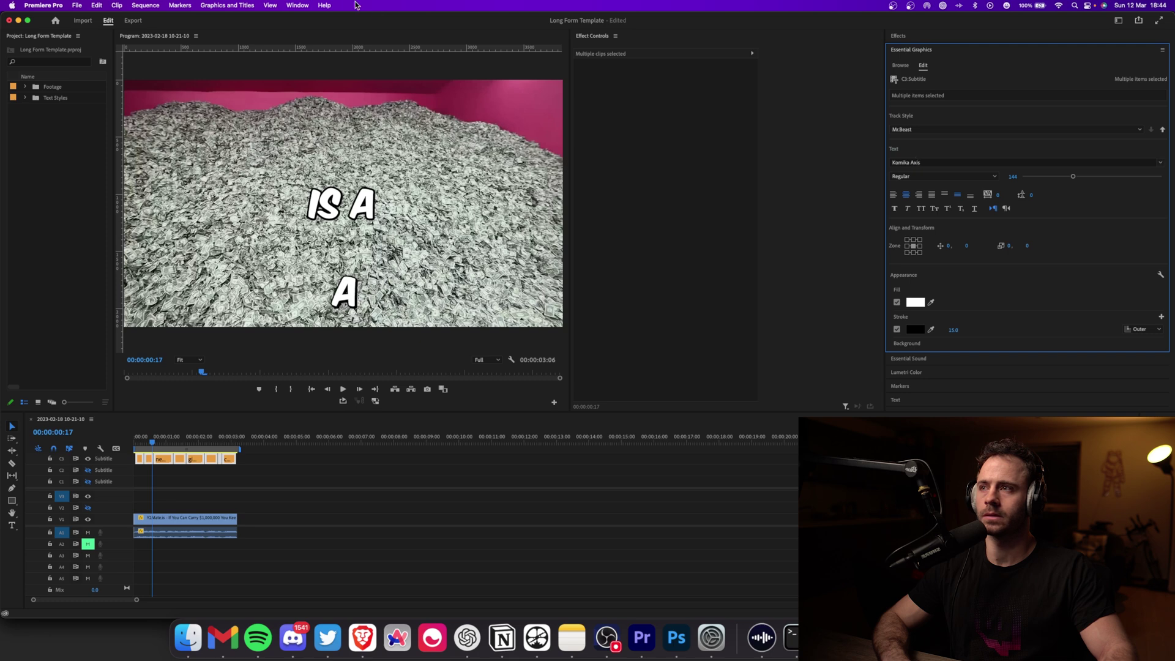
# - Upgrade the captions to graphics, apply the Mr.Beast Captions preset, and preview the result
pyautogui.click(231, 6)
pyautogui.click(249, 136)
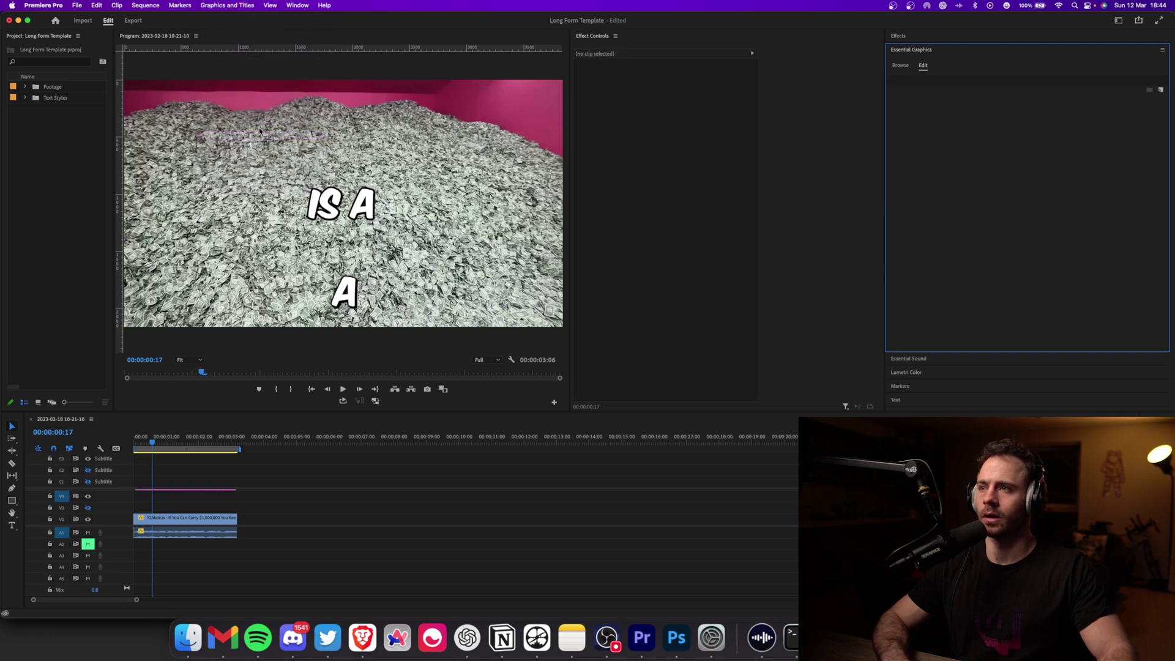
pyautogui.moveTo(264, 512); pyautogui.dragTo(82, 476)
pyautogui.click(907, 37)
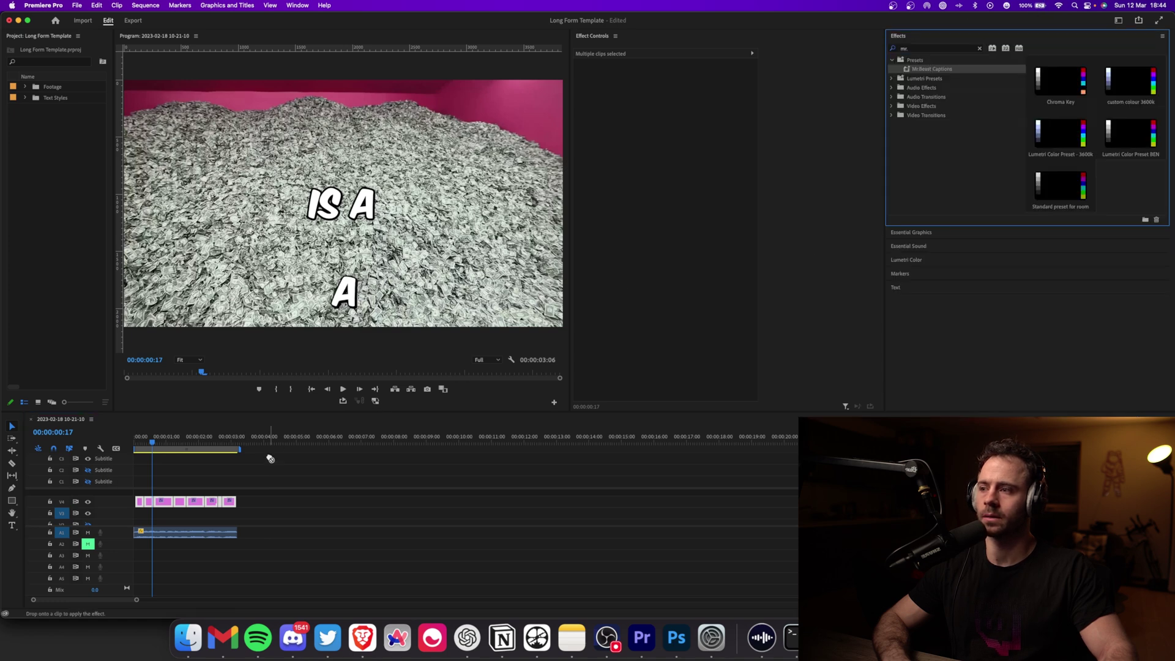
pyautogui.click(197, 503)
pyautogui.click(184, 532)
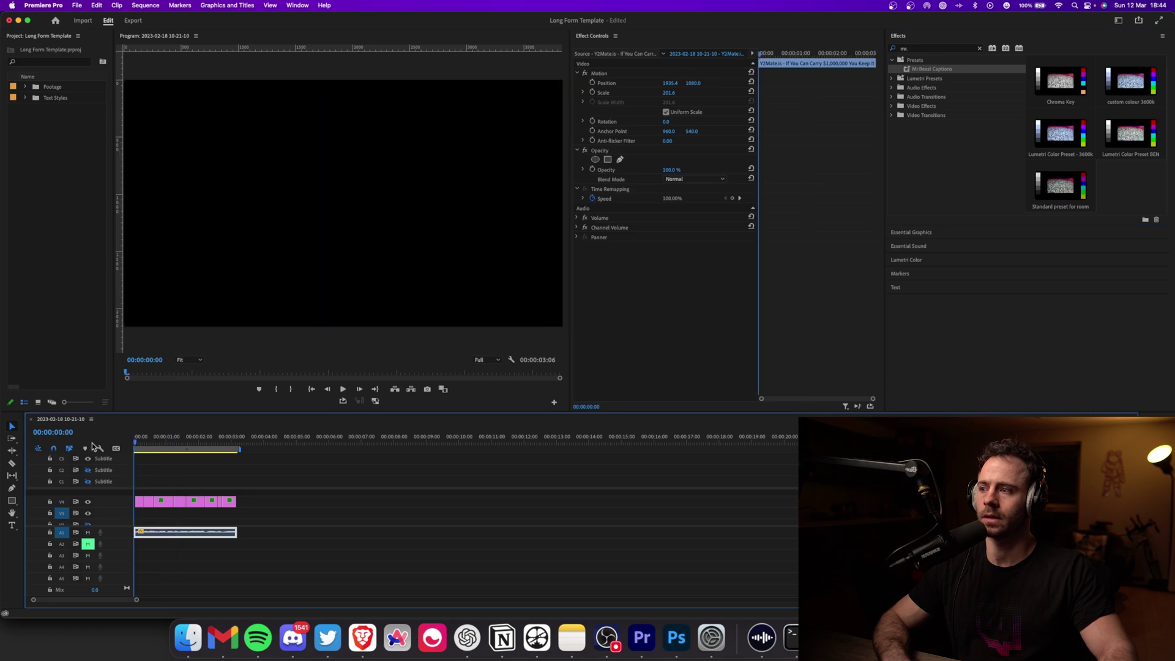
pyautogui.press('space')
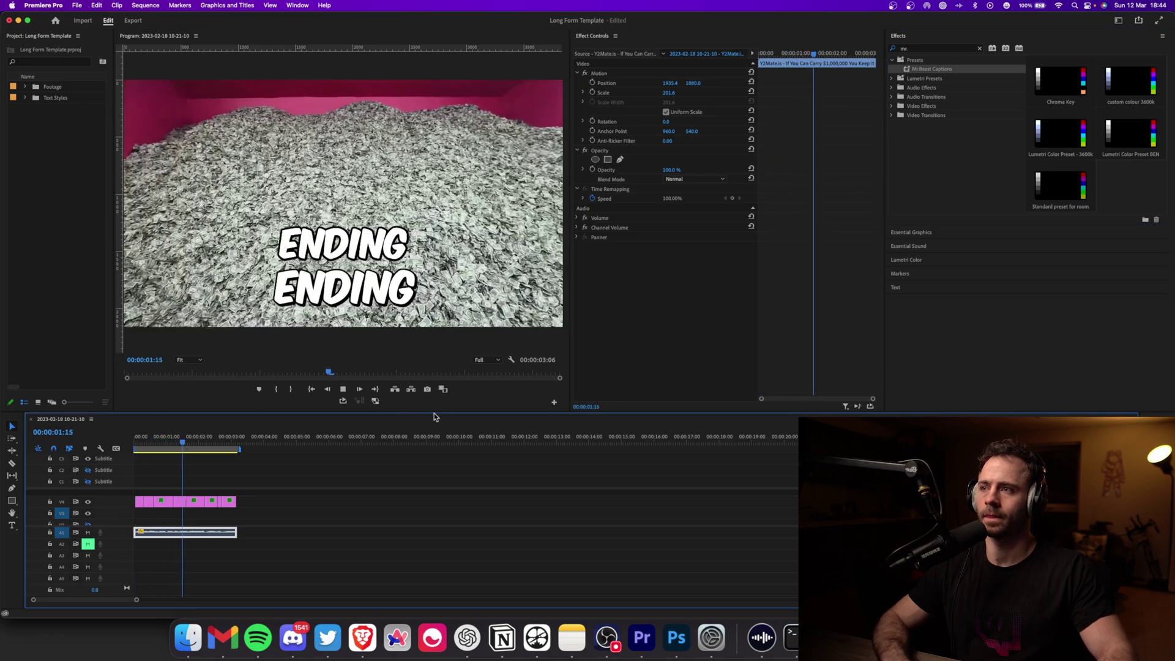
# - Stop playback of the sequence
pyautogui.press('space')
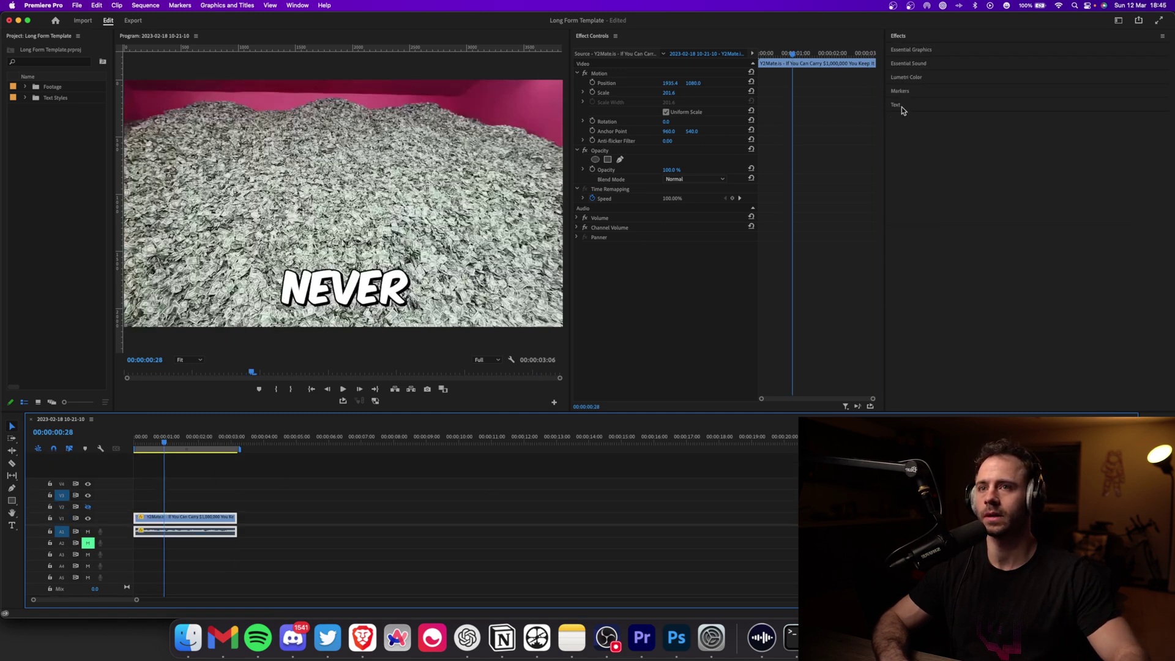
# - Re-transcribe the sequence in English to get the 'never ending giant mountain of cash' transcript
pyautogui.click(905, 105)
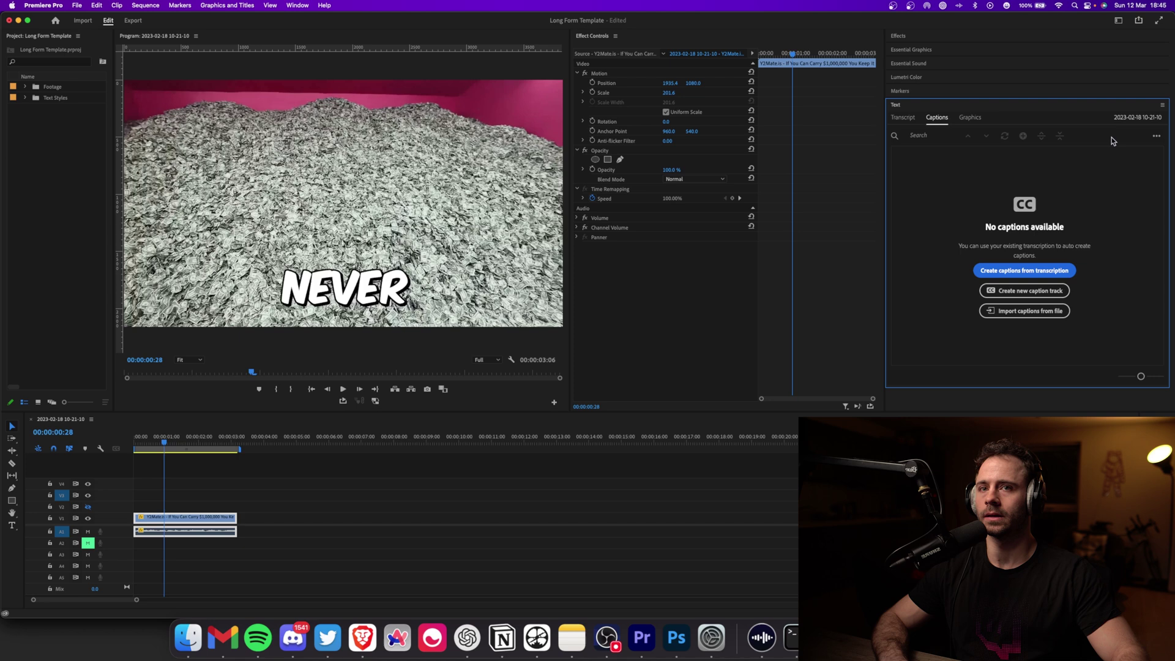
pyautogui.click(904, 119)
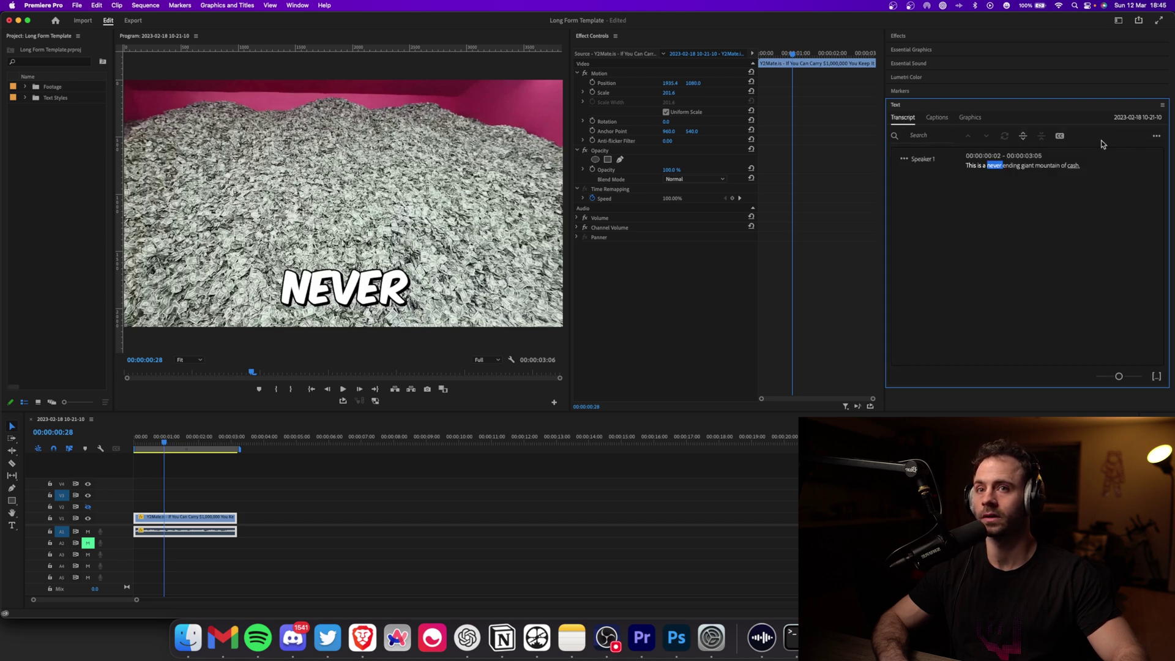
pyautogui.click(1156, 137)
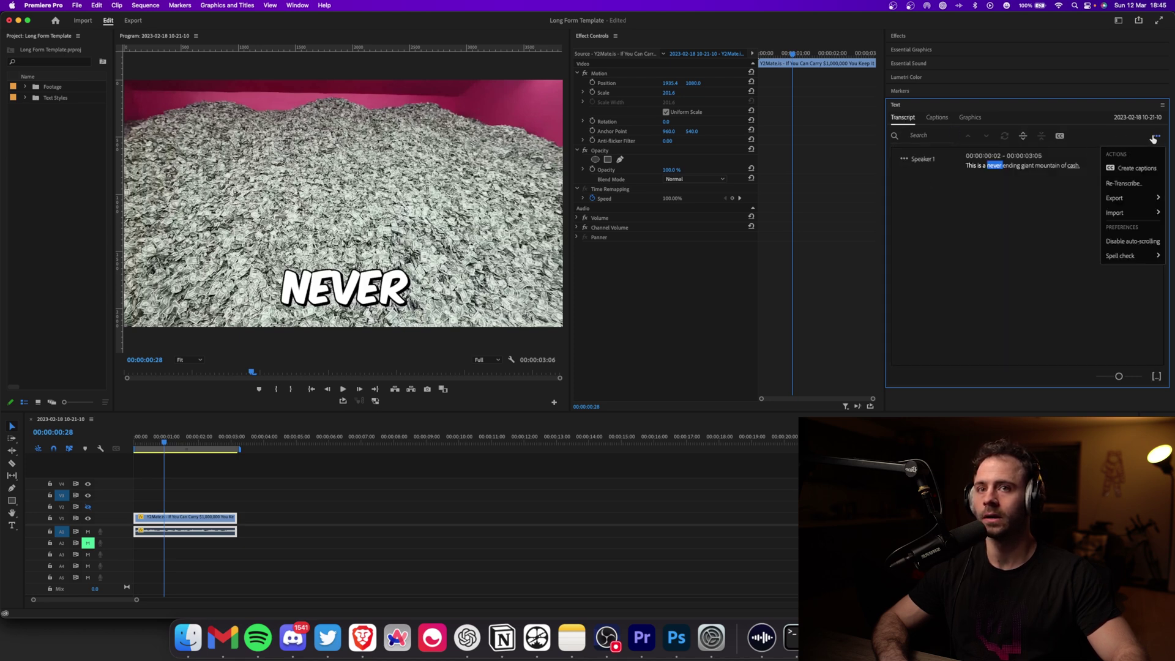
pyautogui.click(1129, 188)
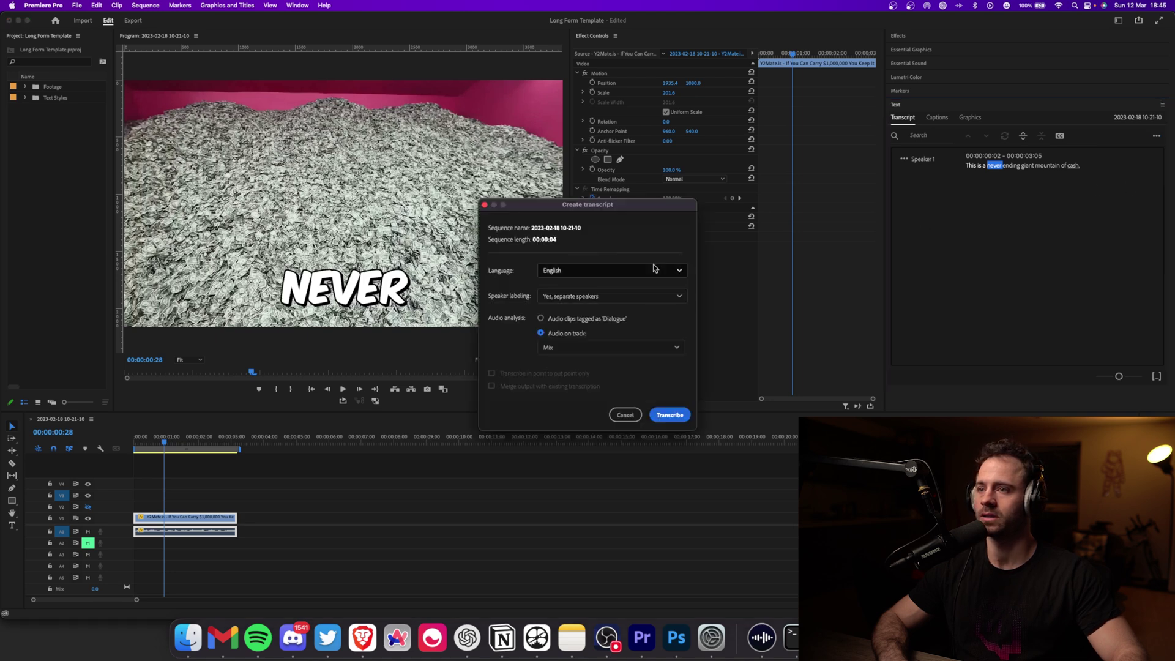
pyautogui.click(681, 417)
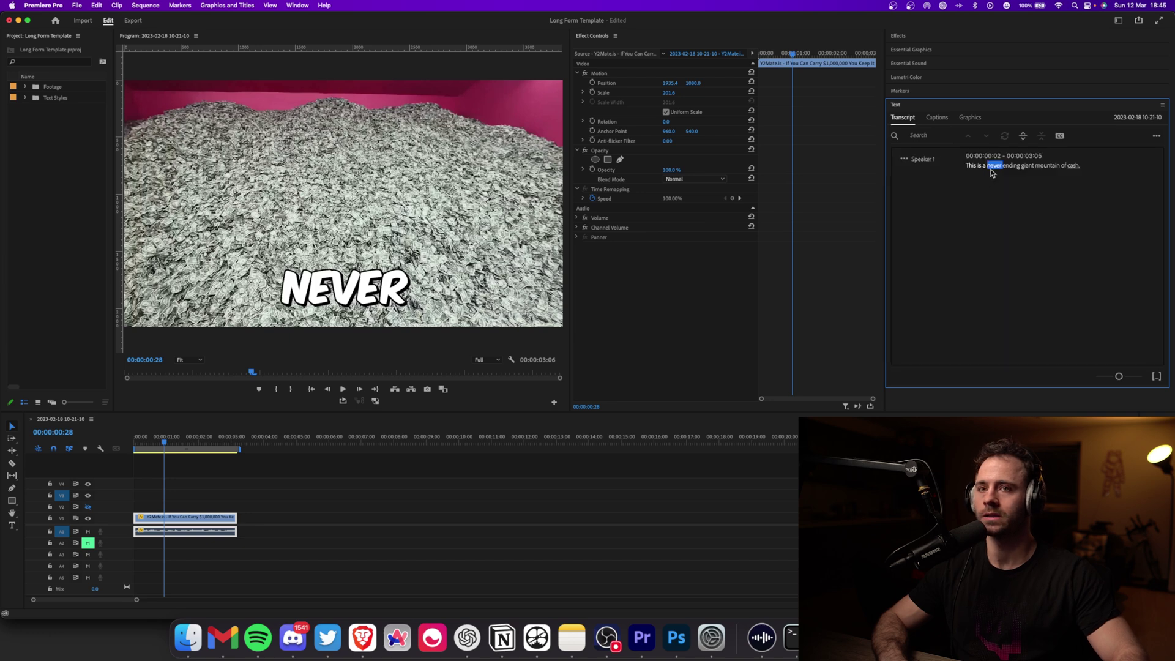
pyautogui.click(1020, 173)
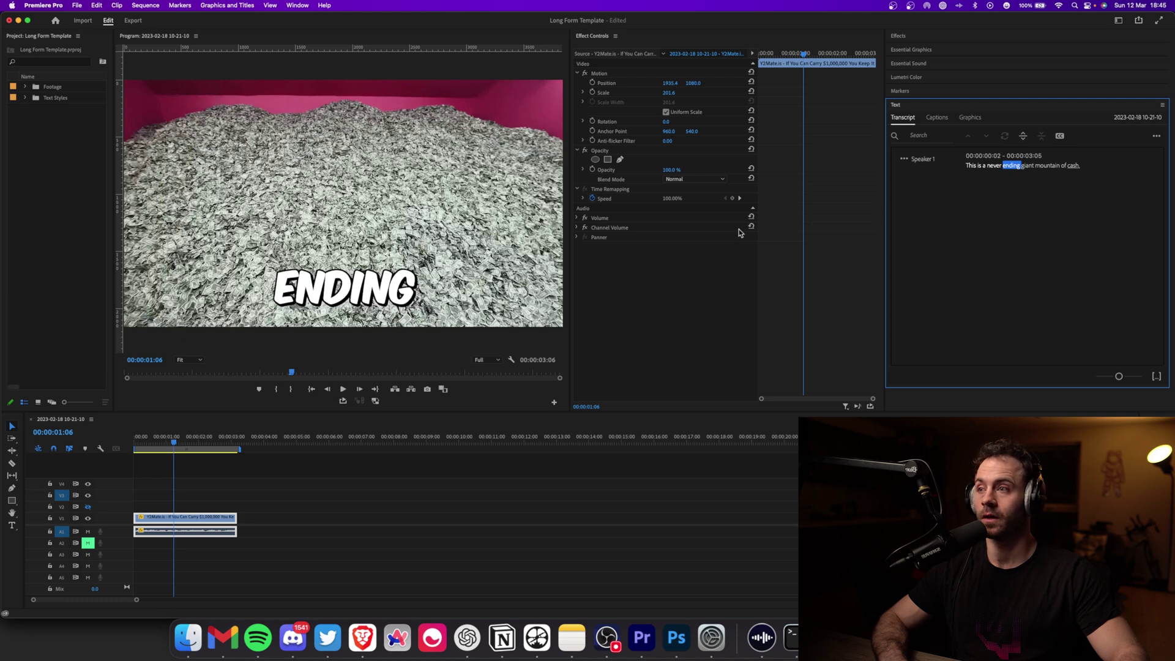
pyautogui.doubleClick(1020, 171)
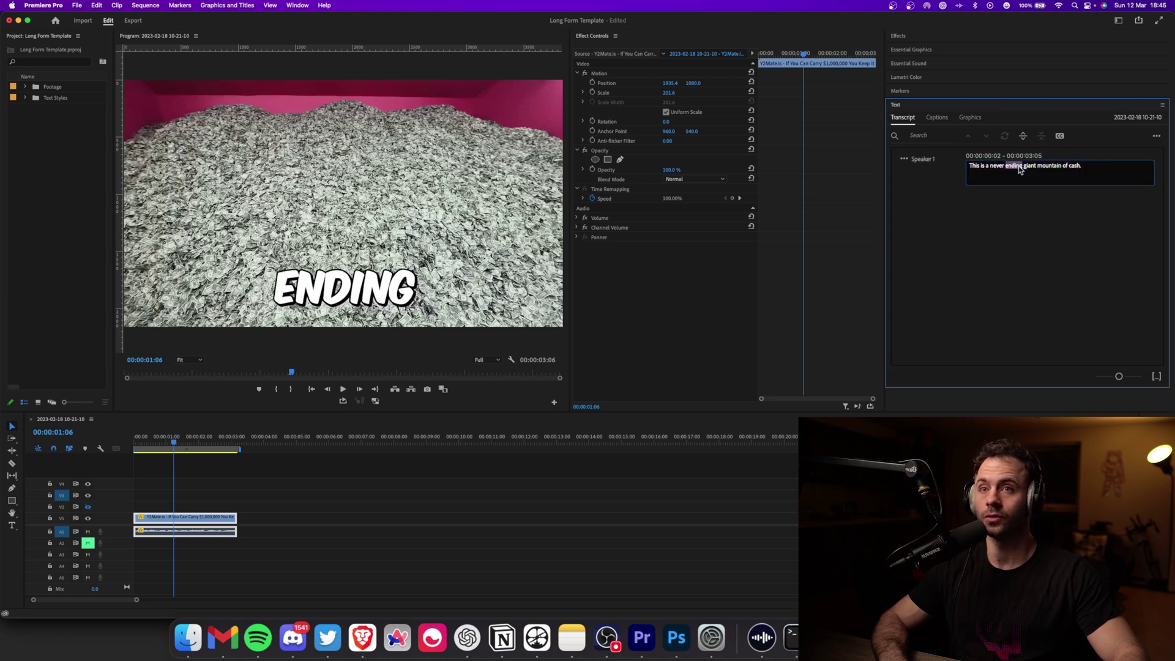
pyautogui.click(1026, 172)
pyautogui.write('test gian')
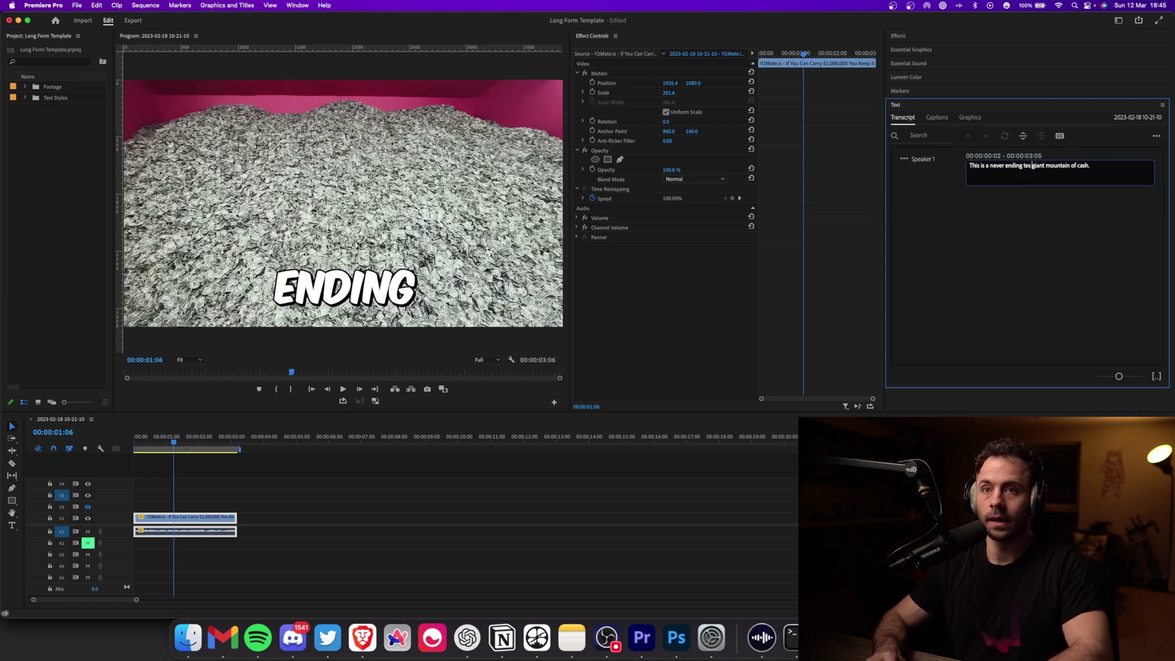
pyautogui.write('t')
pyautogui.click(1036, 192)
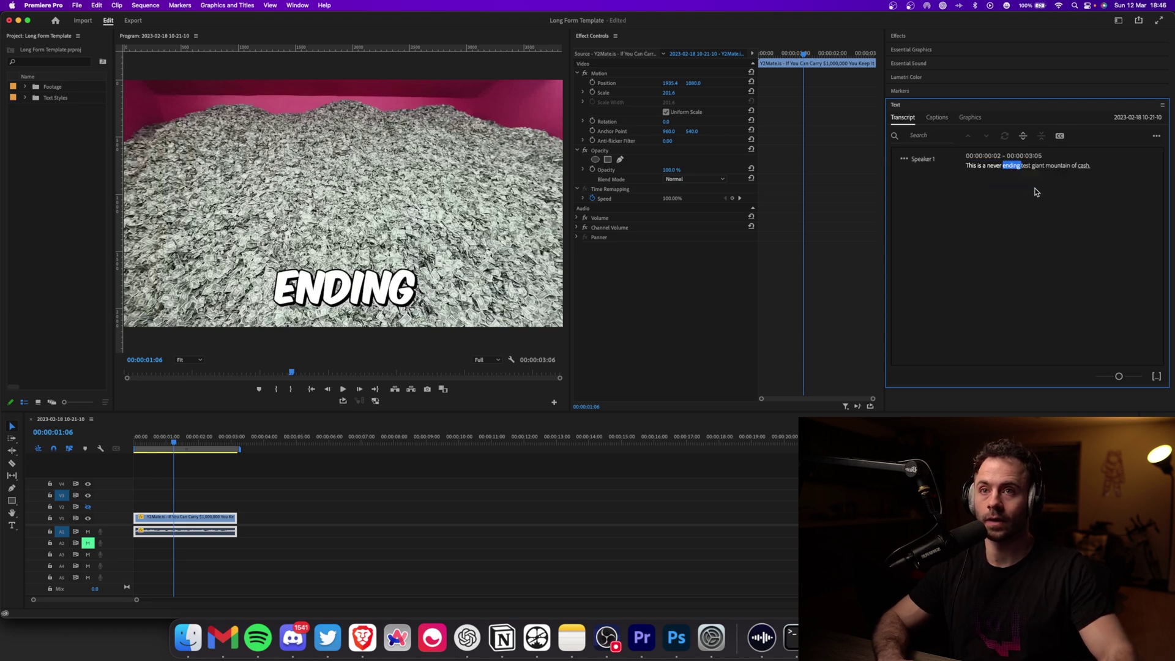
pyautogui.click(1052, 166)
pyautogui.click(985, 166)
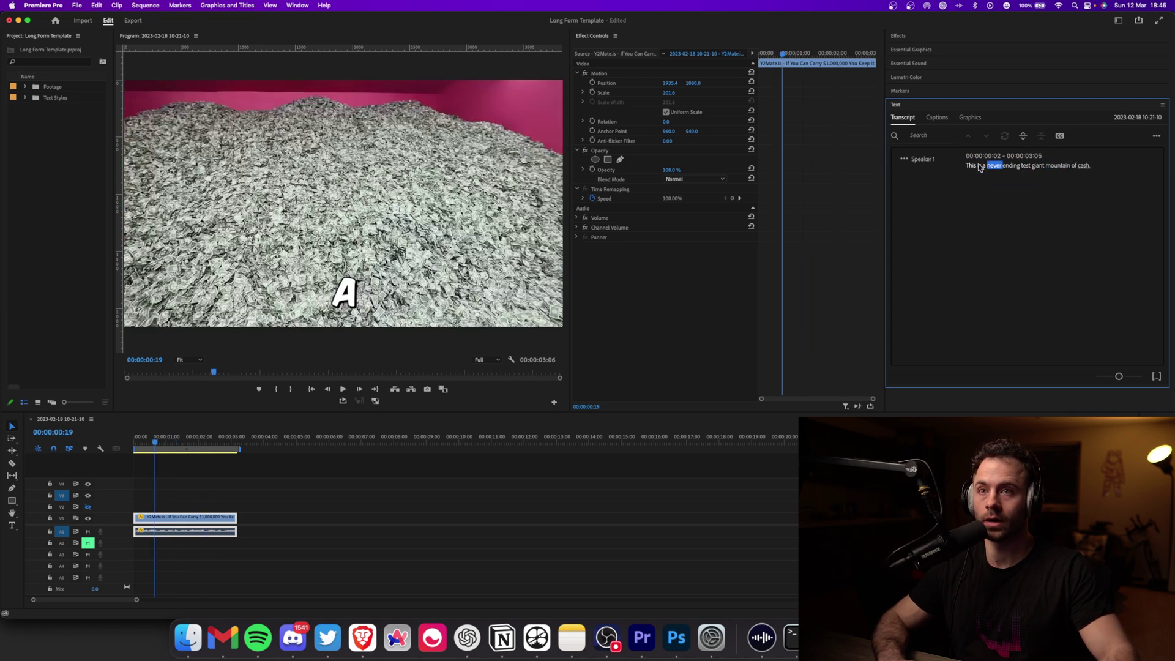
pyautogui.click(971, 166)
pyautogui.press('space')
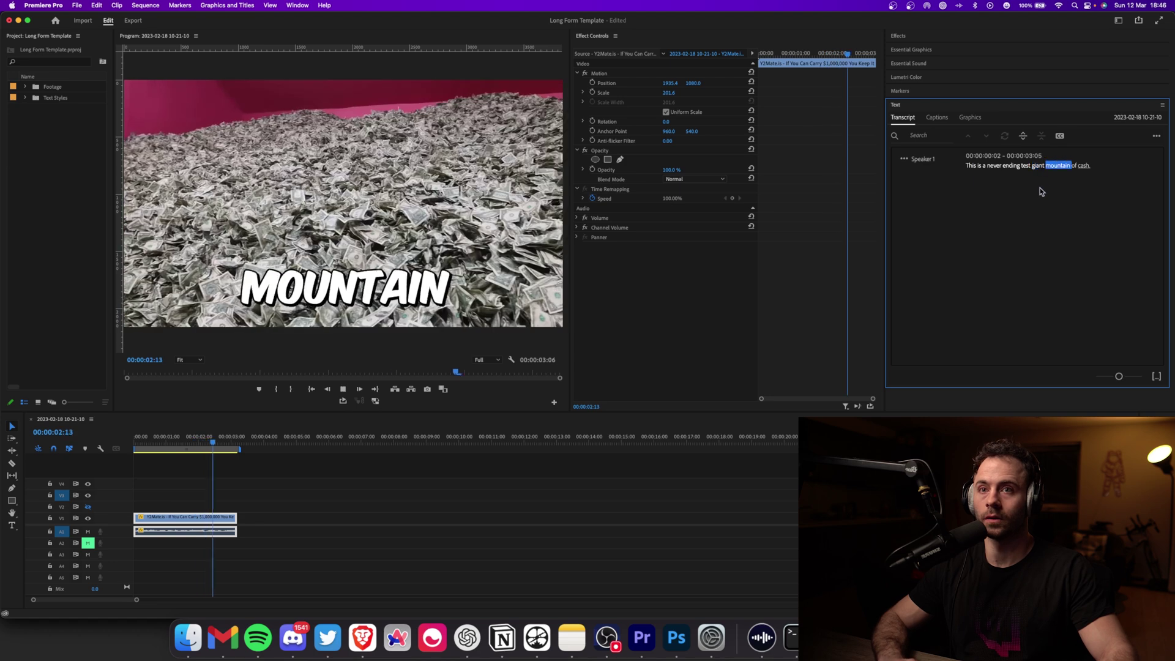
pyautogui.press('super+z')
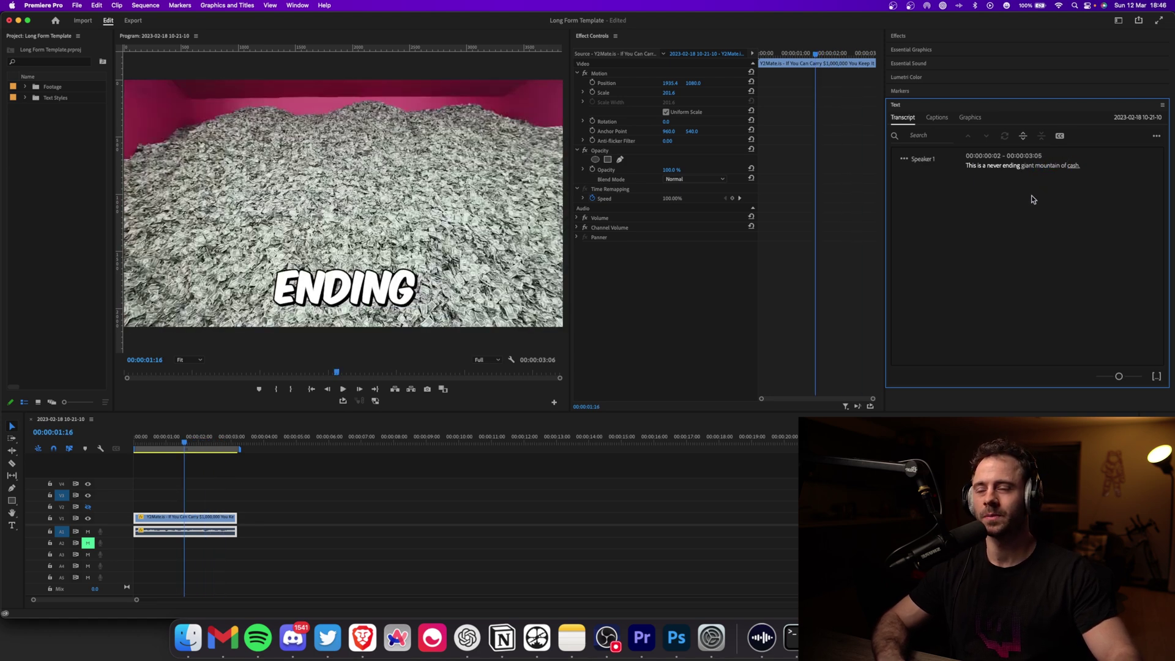
pyautogui.doubleClick(1008, 171)
pyautogui.click(1005, 211)
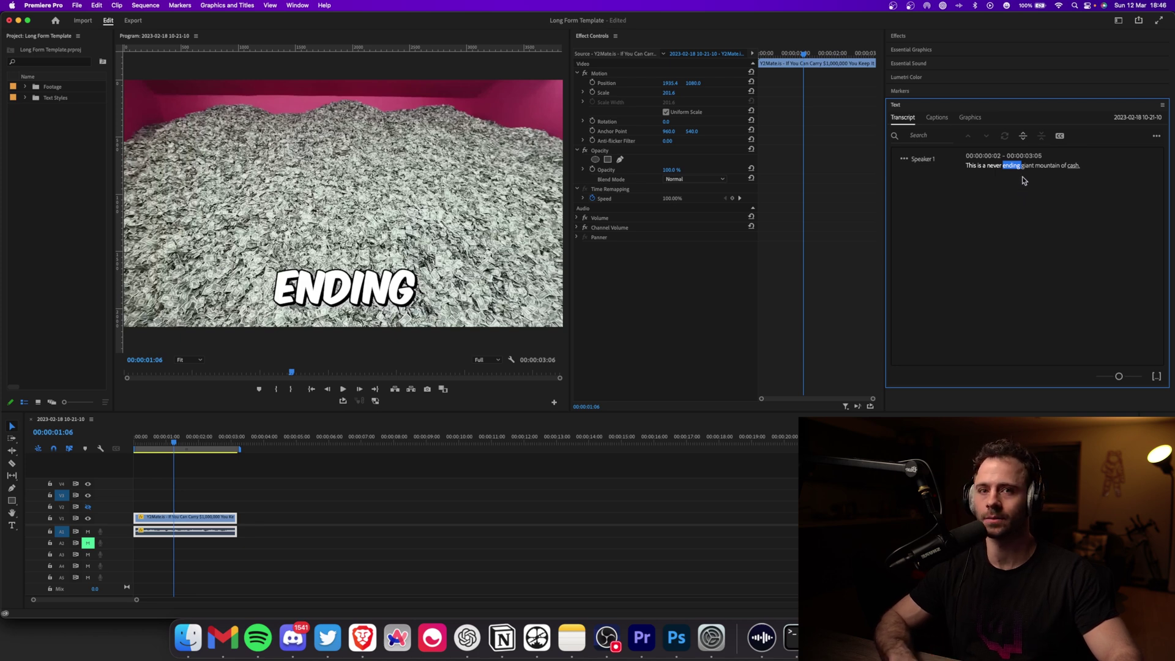
# - Create captions with a 7-character maximum length on single lines
pyautogui.click(1062, 137)
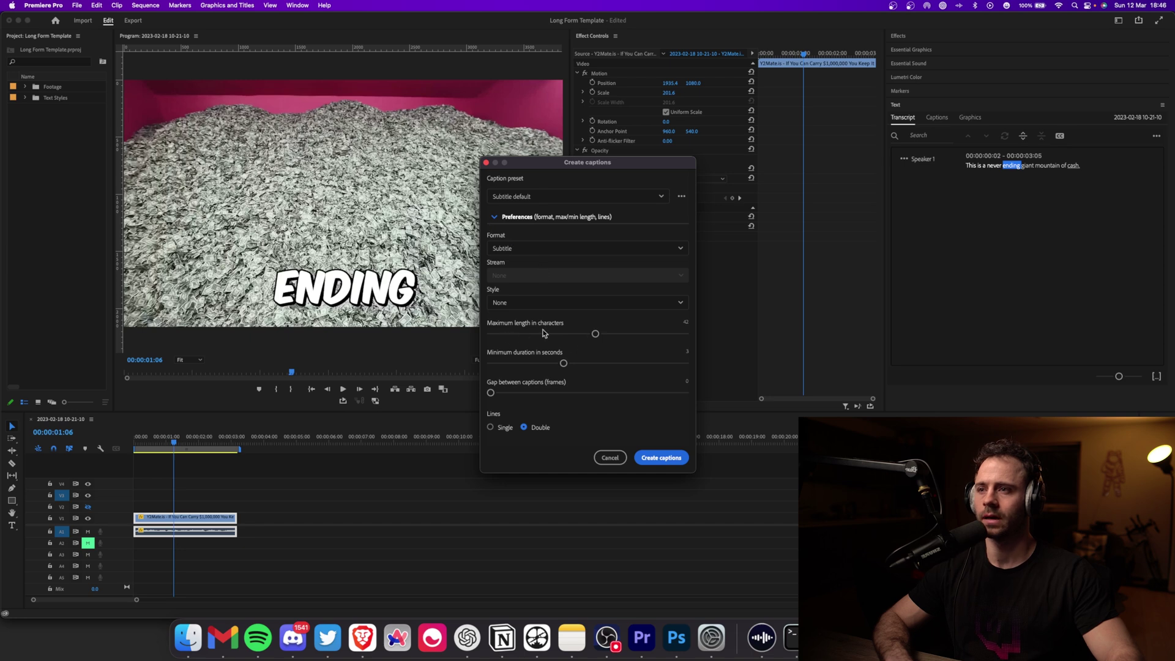
pyautogui.moveTo(594, 333); pyautogui.dragTo(491, 334)
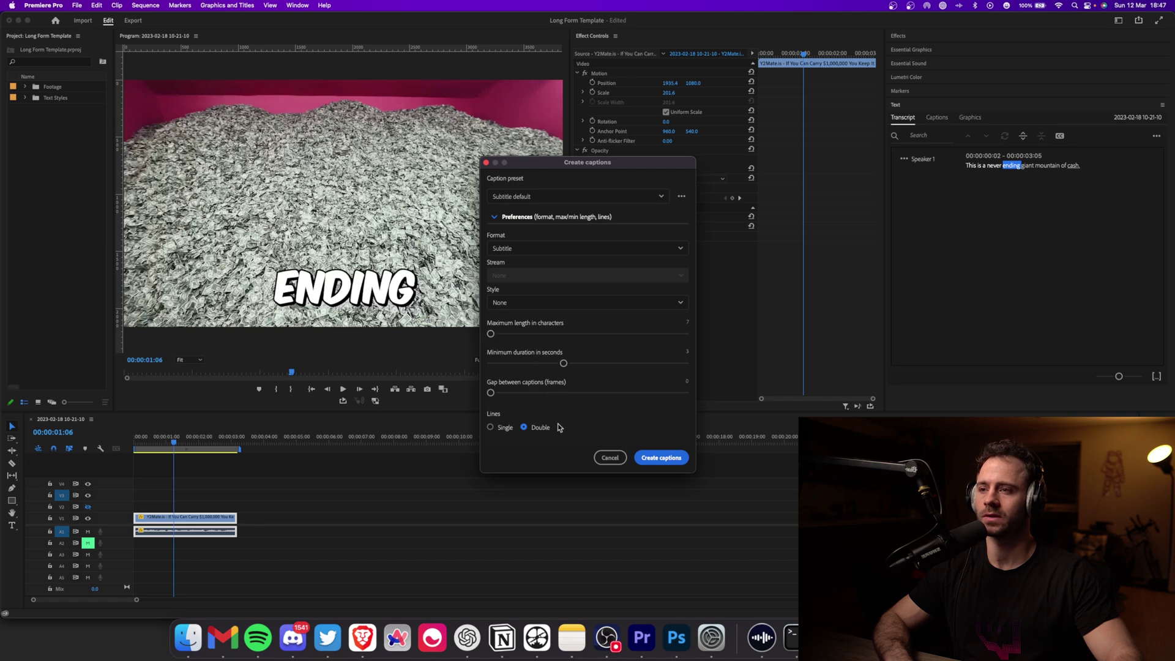
pyautogui.click(490, 428)
pyautogui.click(661, 458)
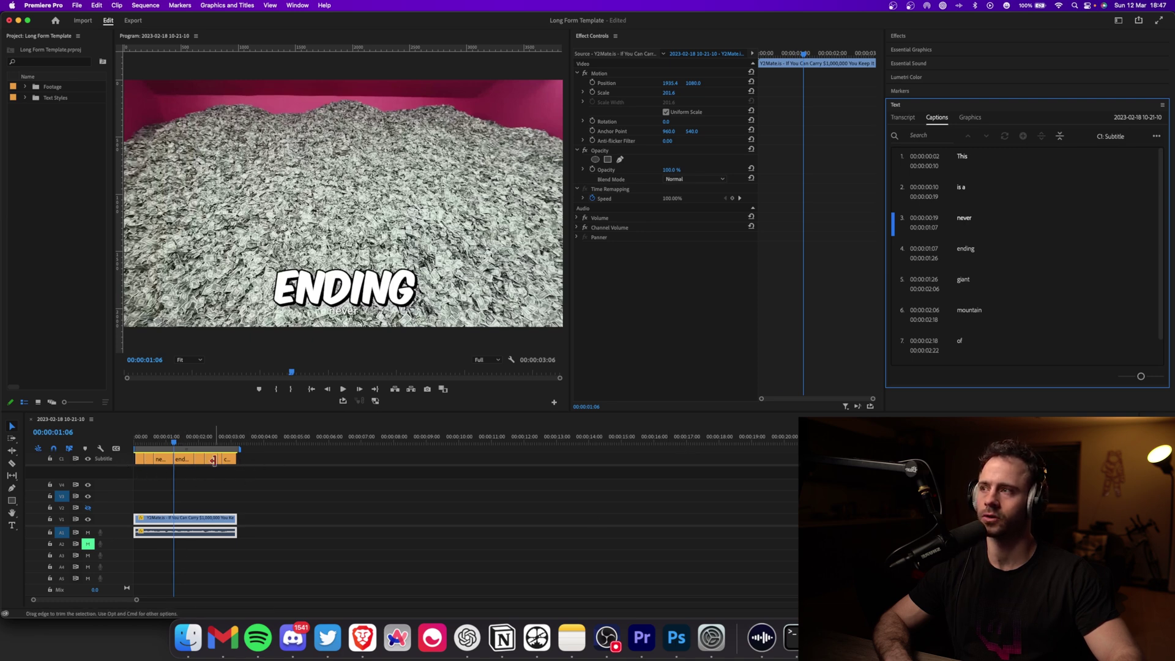
pyautogui.click(923, 96)
# - Select all the short caption clips and show their Essential Graphics edit settings
pyautogui.click(918, 93)
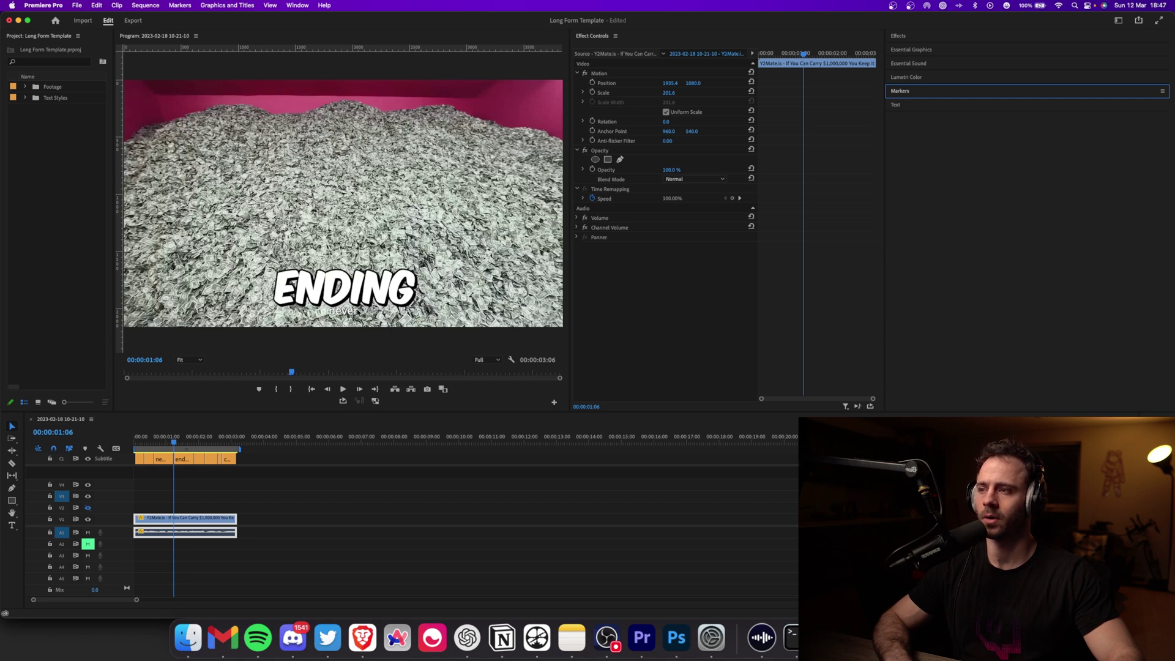
pyautogui.click(242, 474)
pyautogui.moveTo(252, 471); pyautogui.dragTo(135, 460)
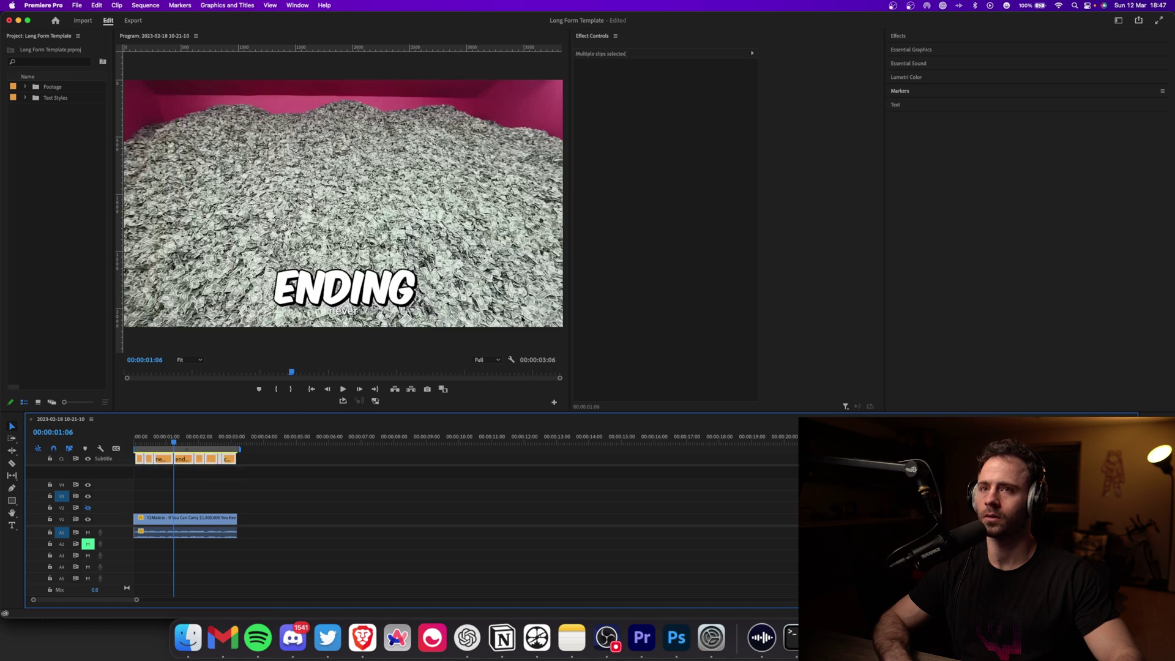
pyautogui.click(920, 52)
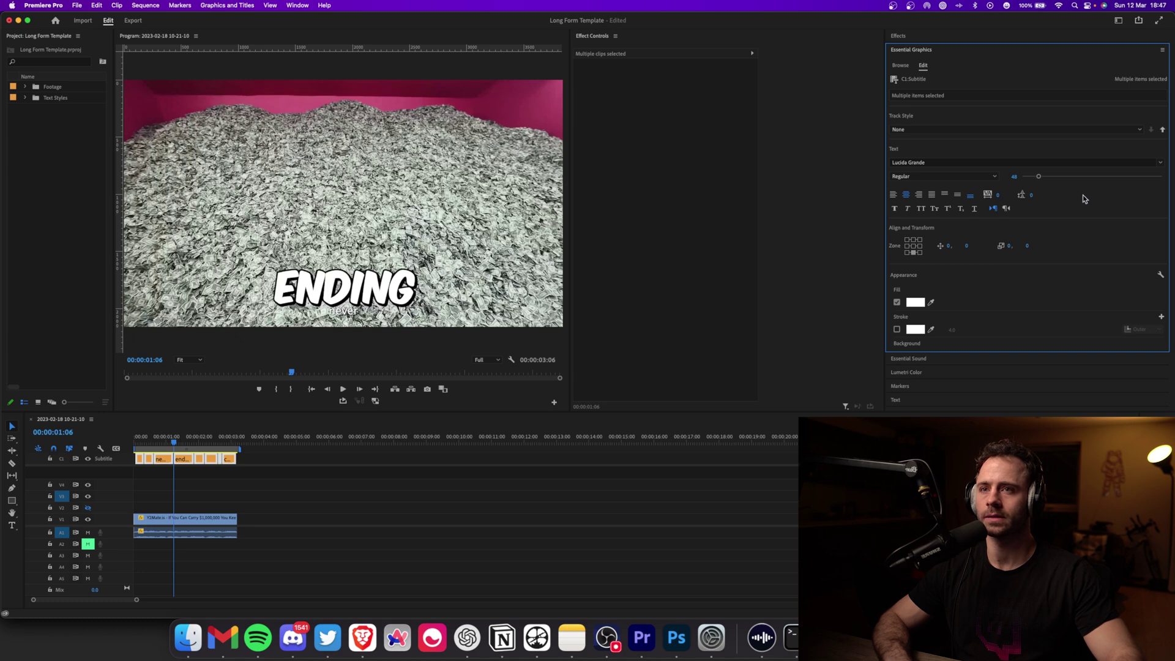
# - Set the captions to Komika Axis, centred, size 155, with a 17-point black stroke
pyautogui.click(1161, 165)
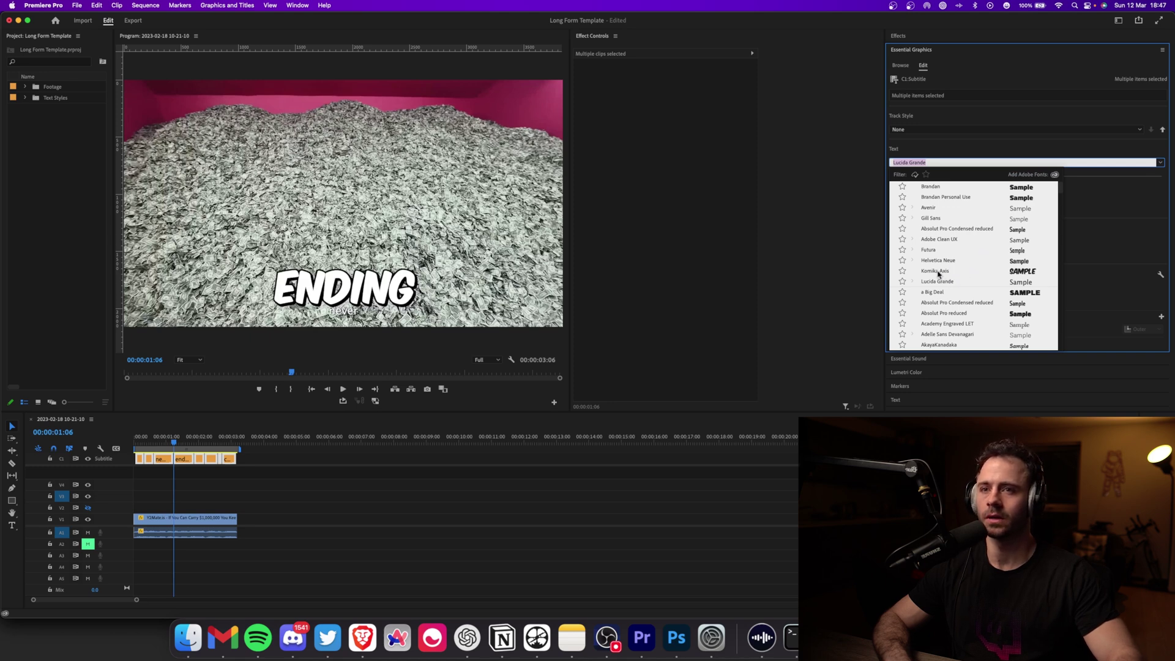
pyautogui.click(938, 271)
pyautogui.scroll(-2, 906, 279)
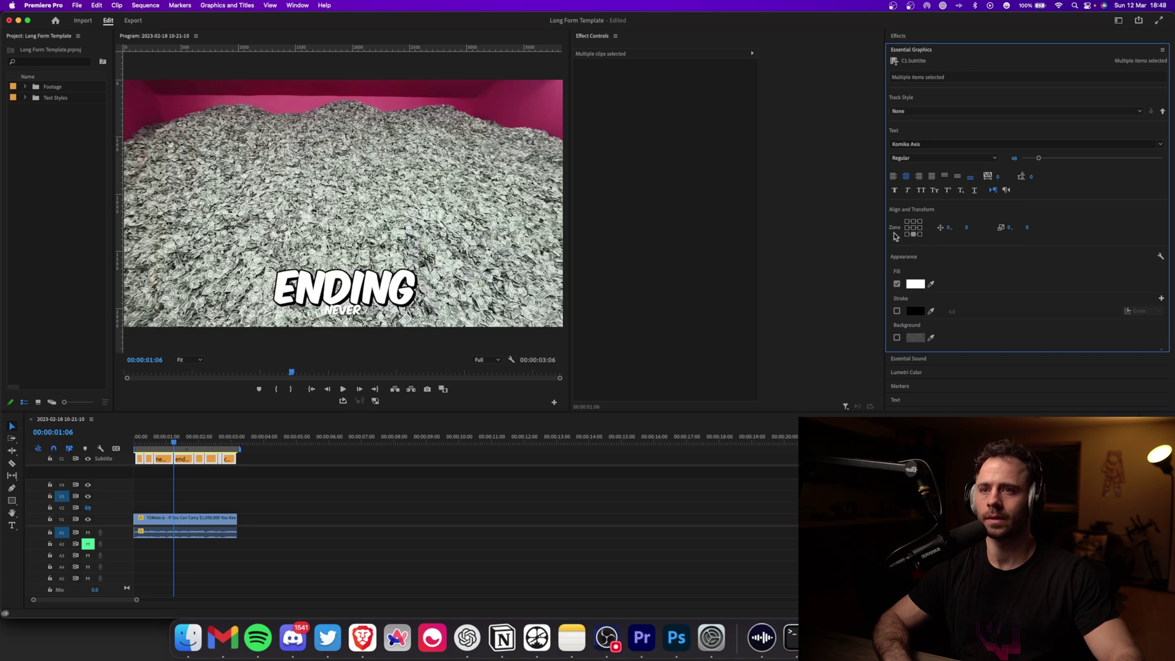
pyautogui.click(912, 228)
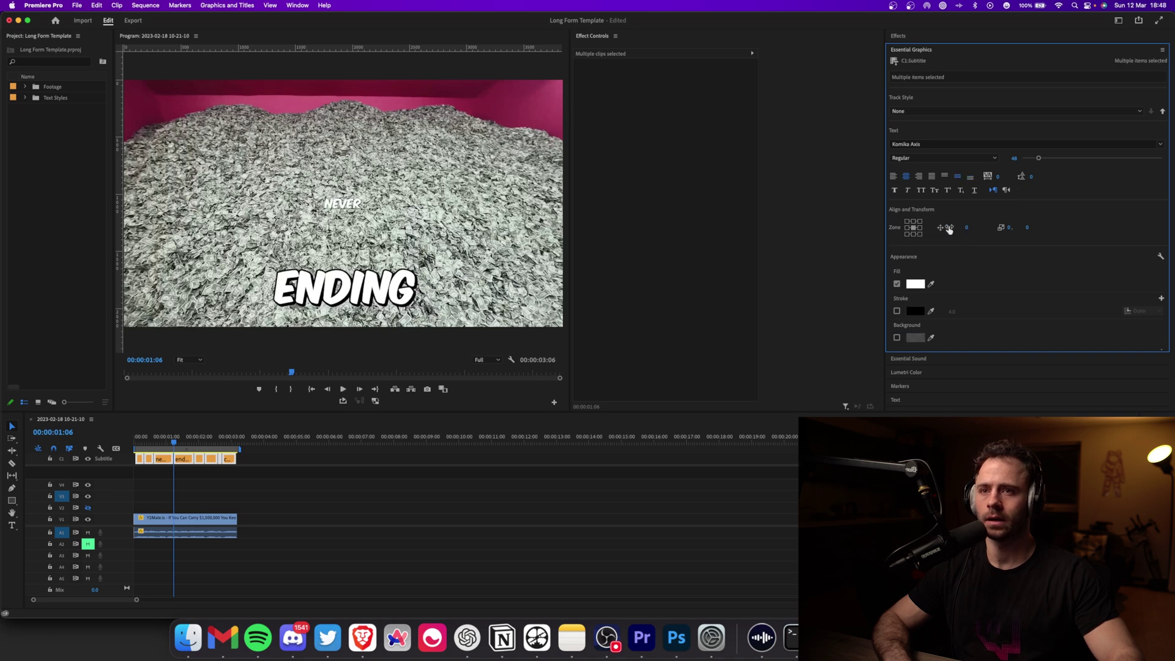
pyautogui.moveTo(1039, 158)
pyautogui.mouseDown()
pyautogui.moveTo(1088, 160)
pyautogui.moveTo(1074, 158)
pyautogui.mouseUp()
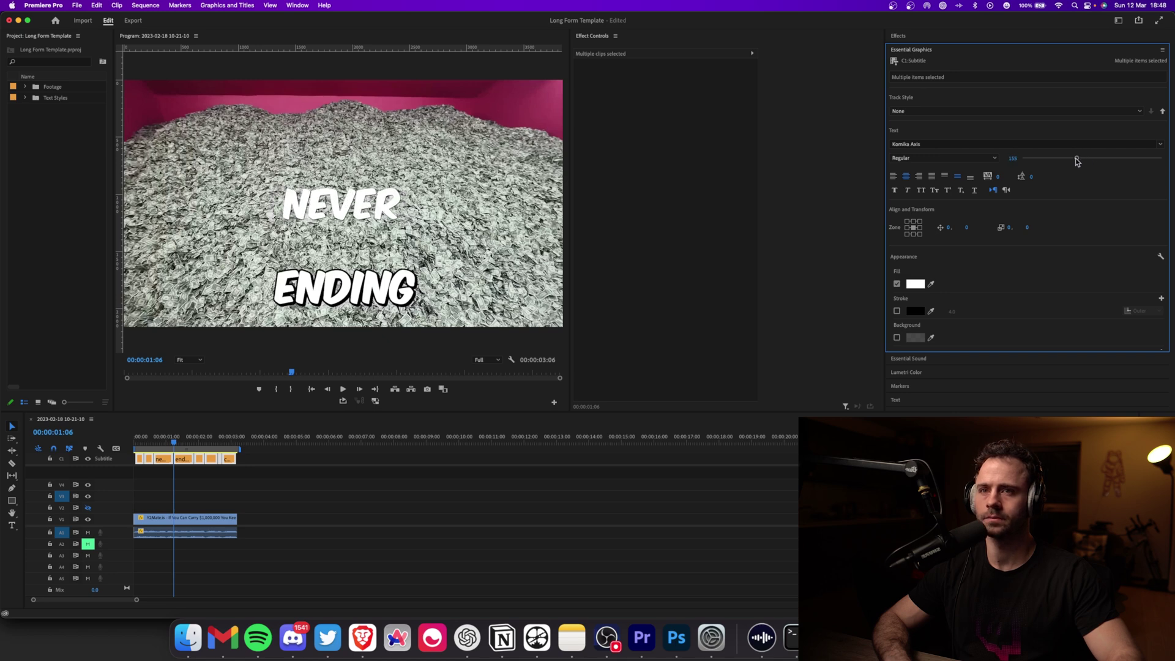
pyautogui.click(897, 311)
pyautogui.moveTo(952, 311); pyautogui.dragTo(955, 241)
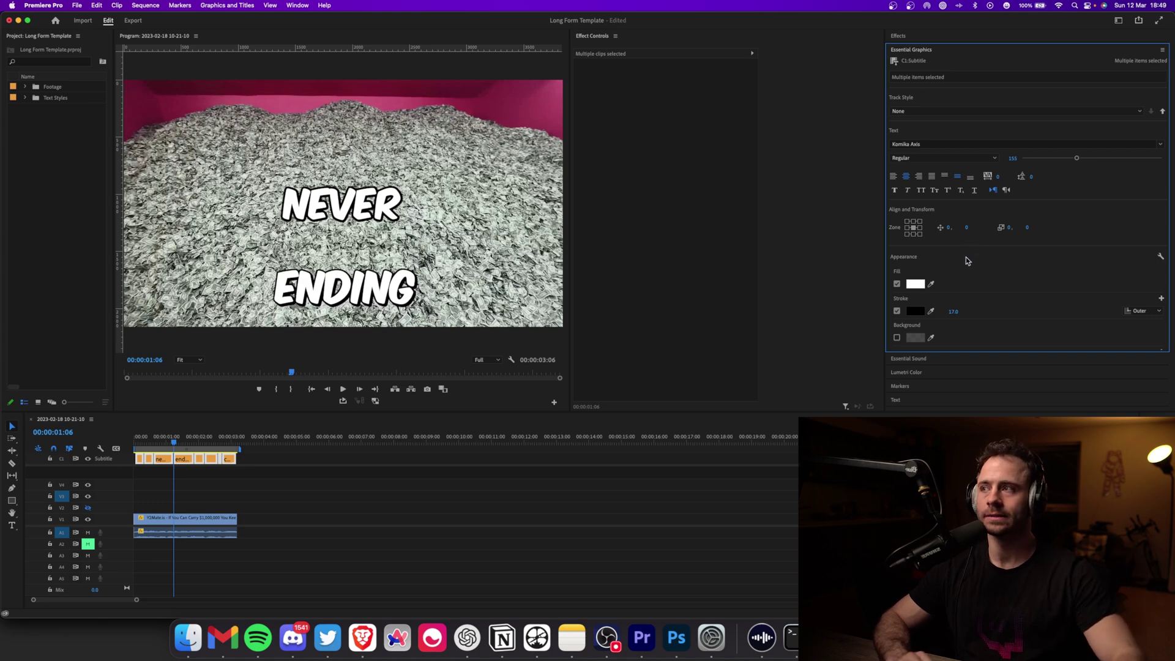
# - Shift the captions left by setting Position X to -37
pyautogui.click(236, 11)
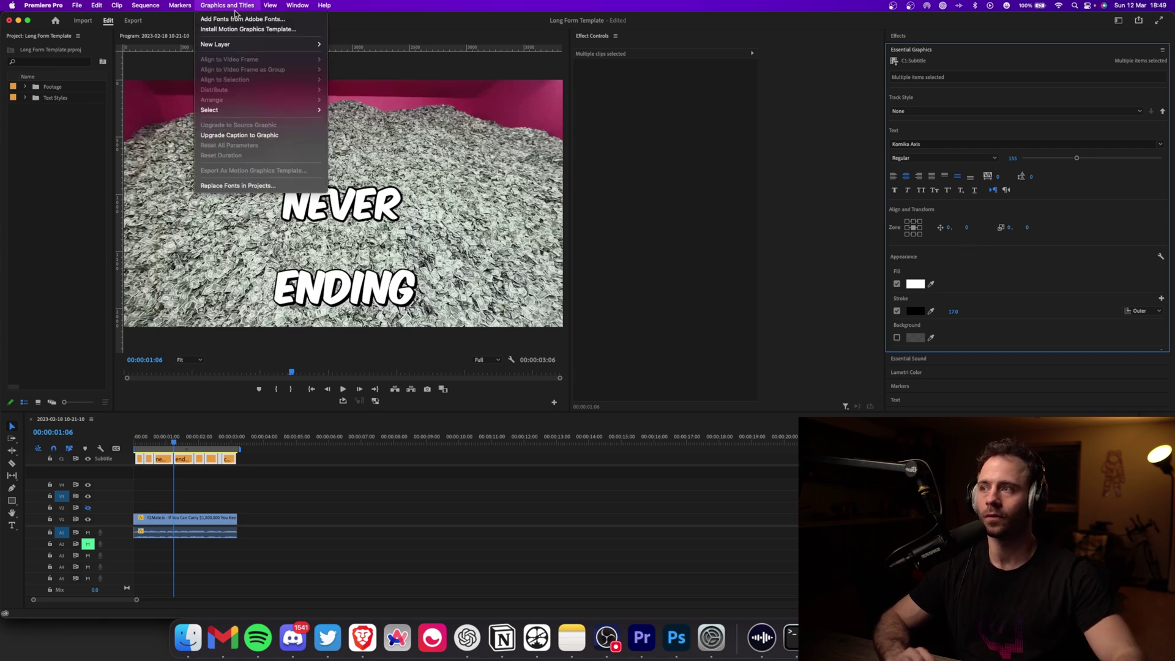
pyautogui.click(236, 8)
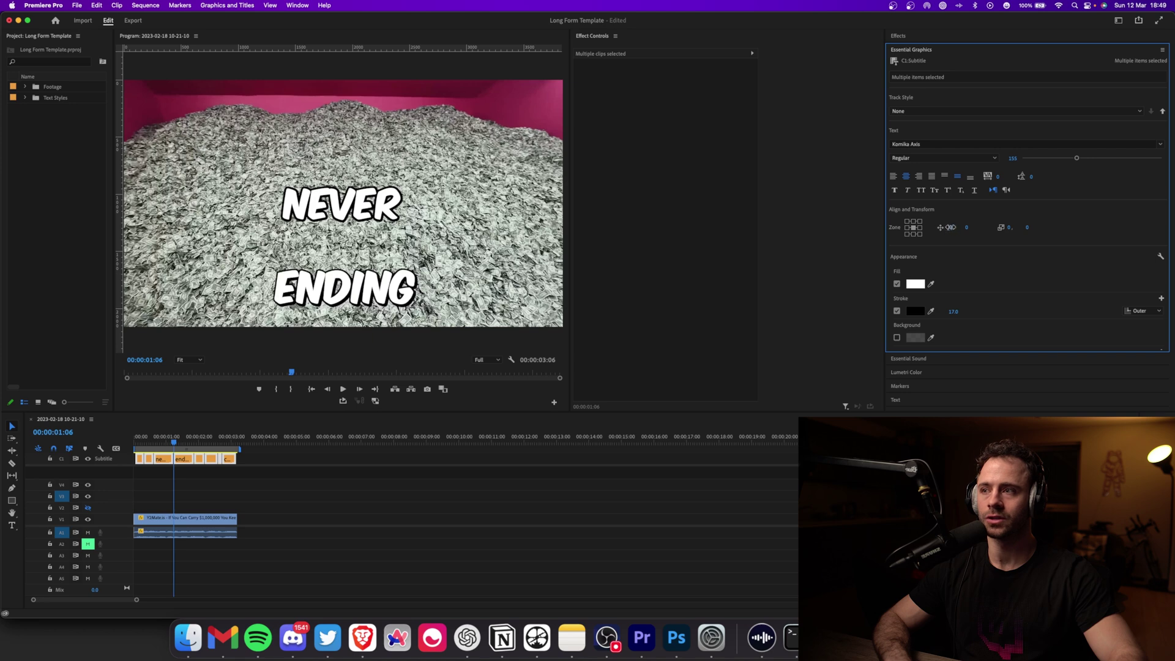
pyautogui.moveTo(966, 227); pyautogui.dragTo(1174, 193)
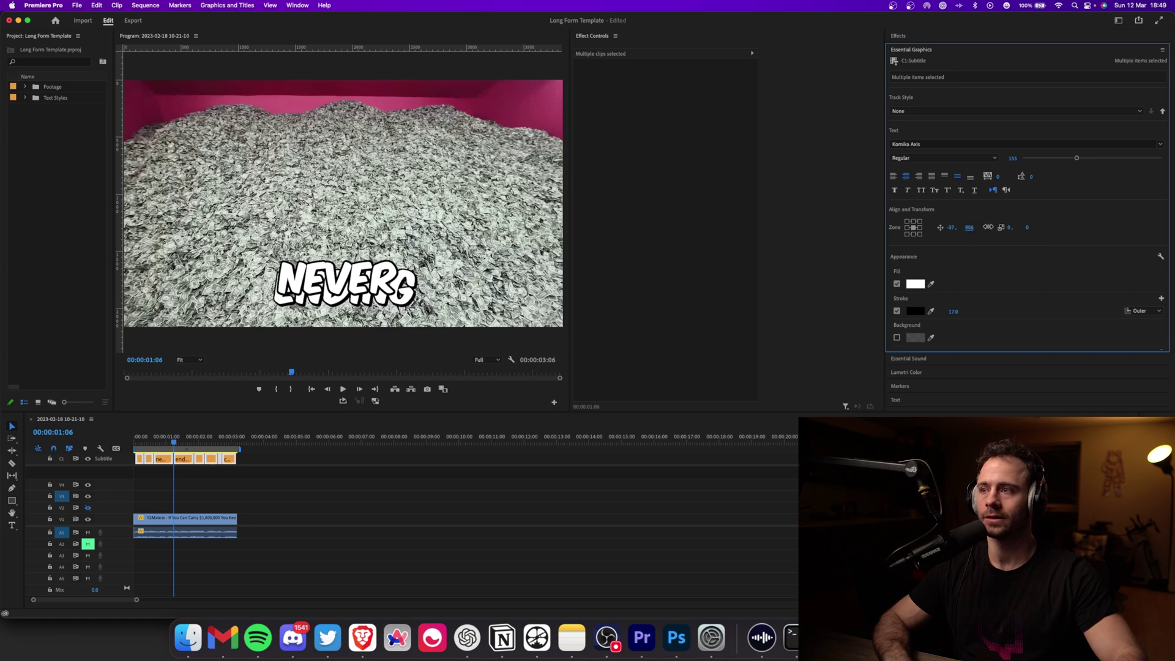
# - Play the sequence from the start to preview the restyled captions
pyautogui.click(343, 488)
pyautogui.press('Home')
pyautogui.press('space')
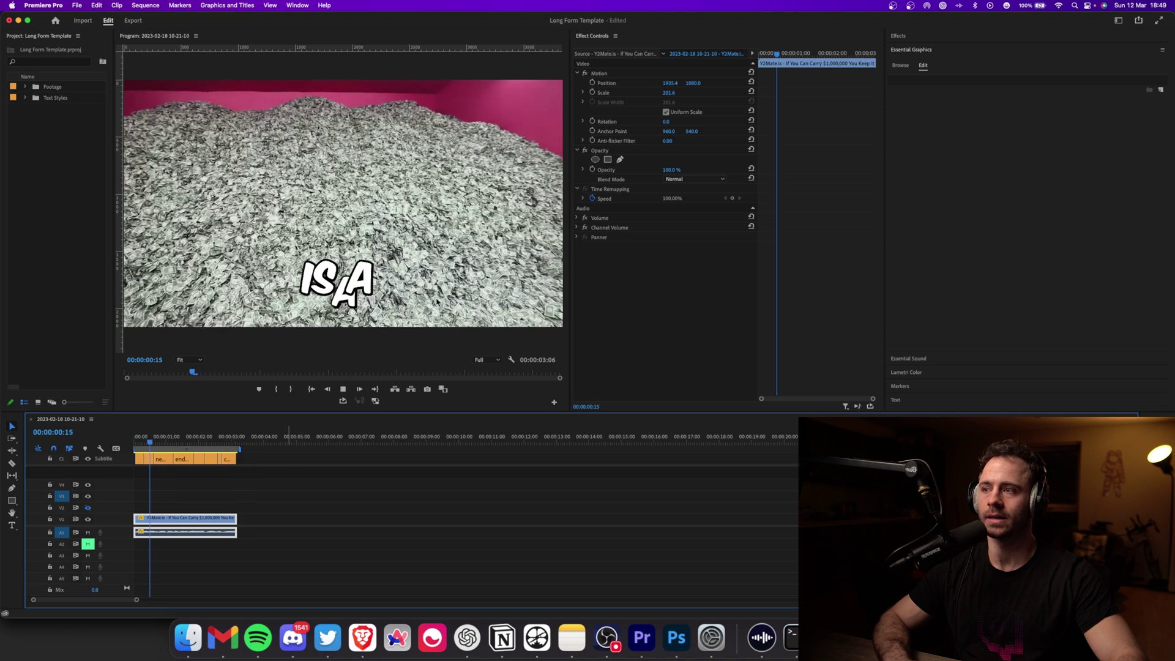
pyautogui.press('space')
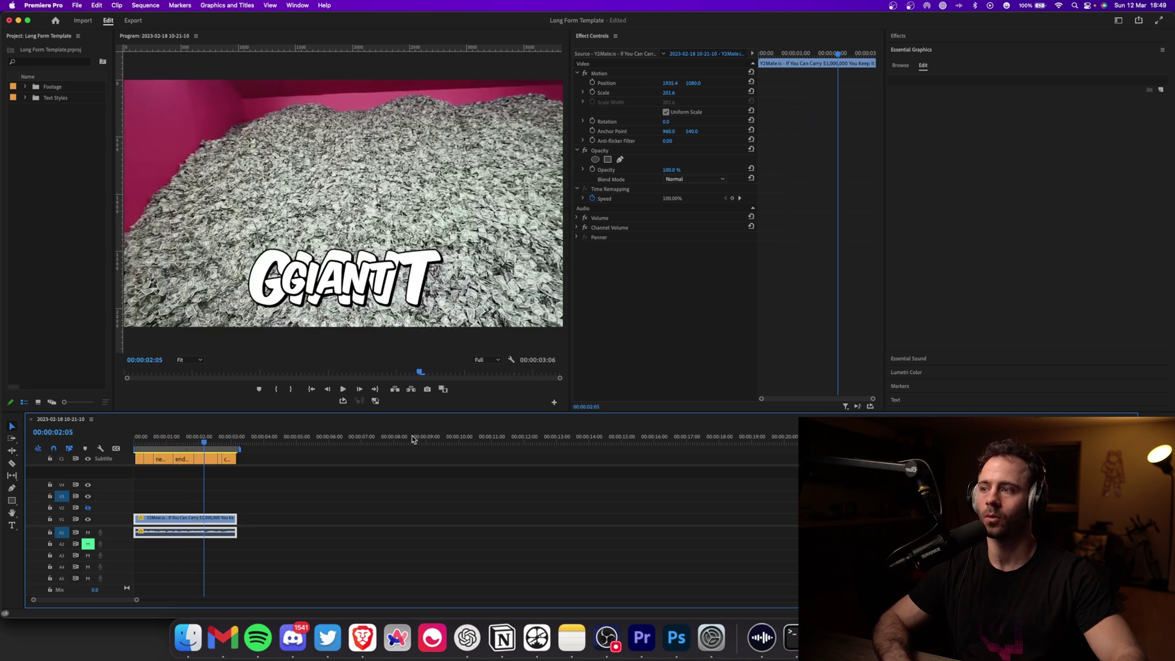
# - Select the 'giant' caption clip and bring up the Track Style choices
pyautogui.press('super+a')
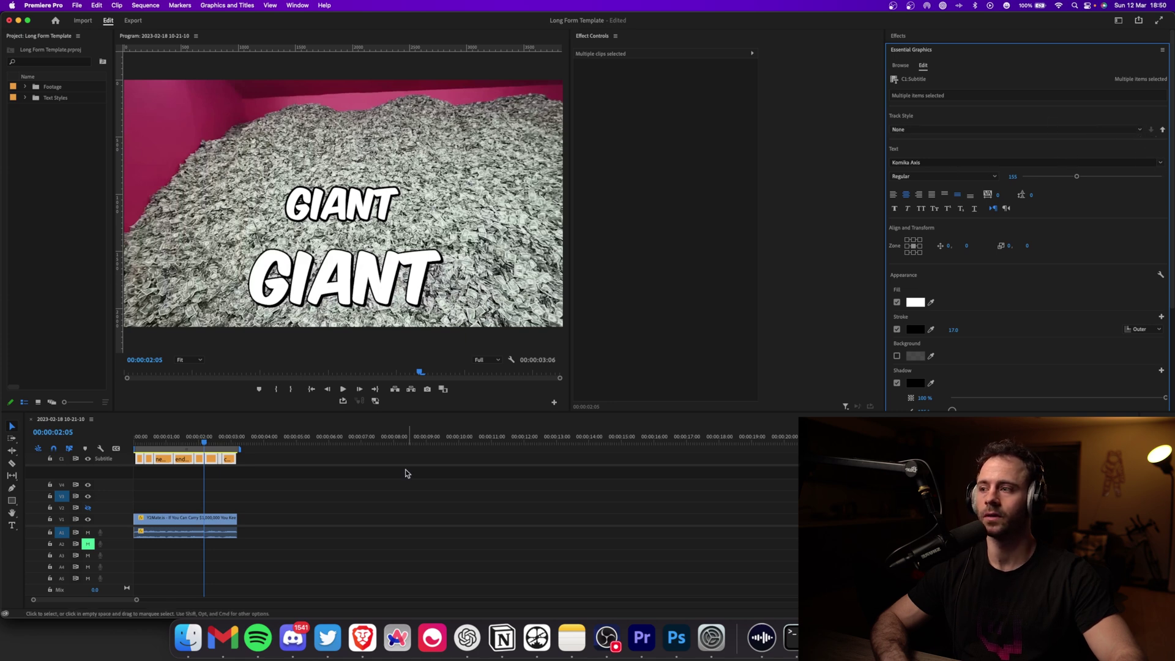
pyautogui.click(198, 481)
pyautogui.click(198, 459)
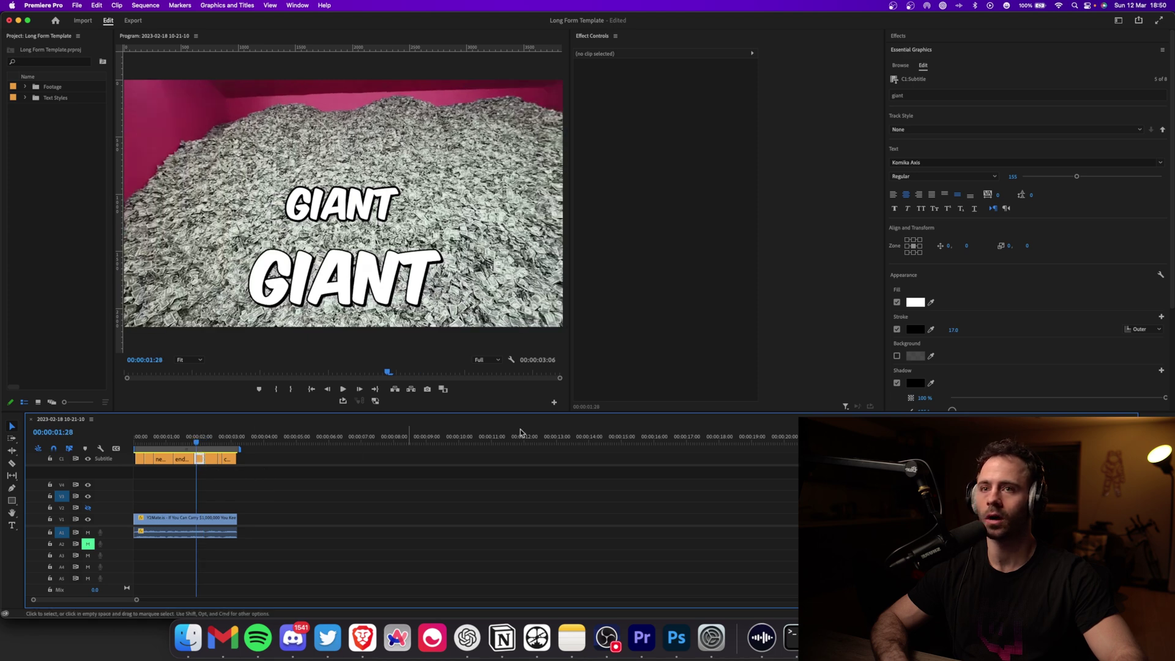
pyautogui.click(904, 128)
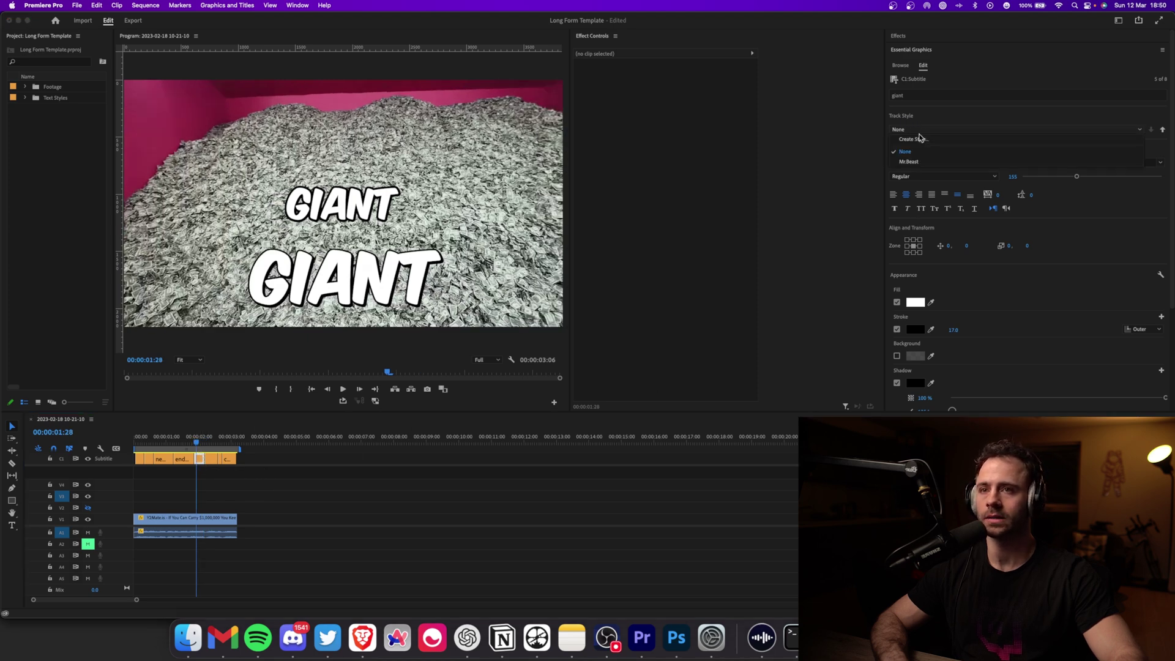
# - Save the caption look as a new track style named 'Mr.BeastV2' and select all captions
pyautogui.click(920, 139)
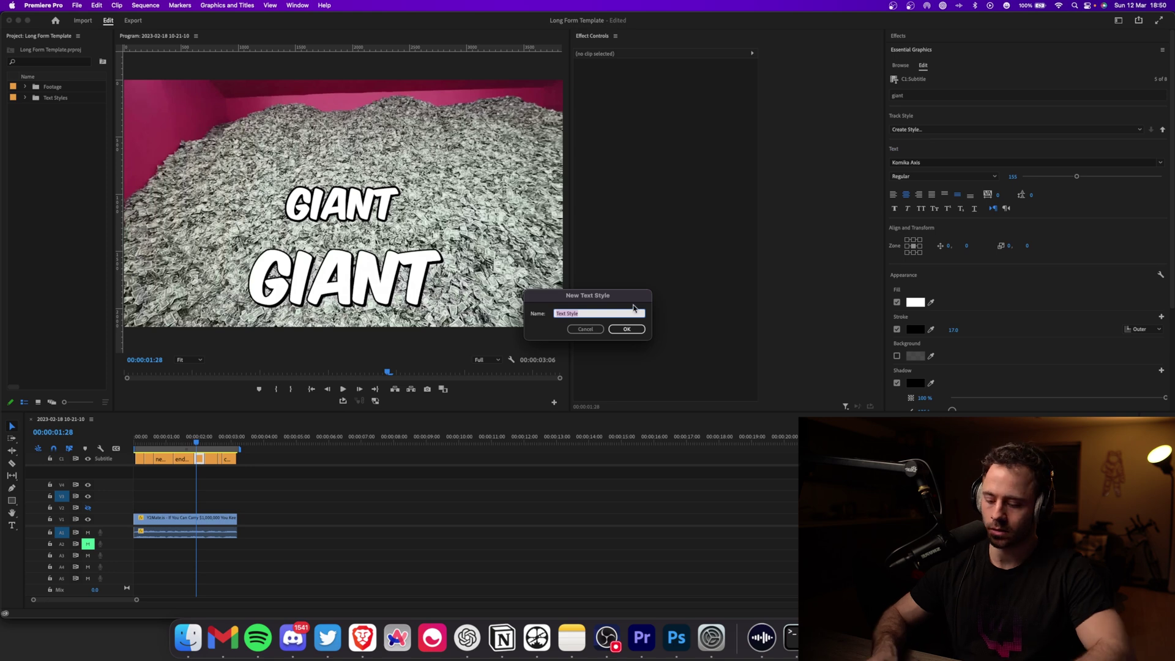
pyautogui.write('Mr.BeastV2')
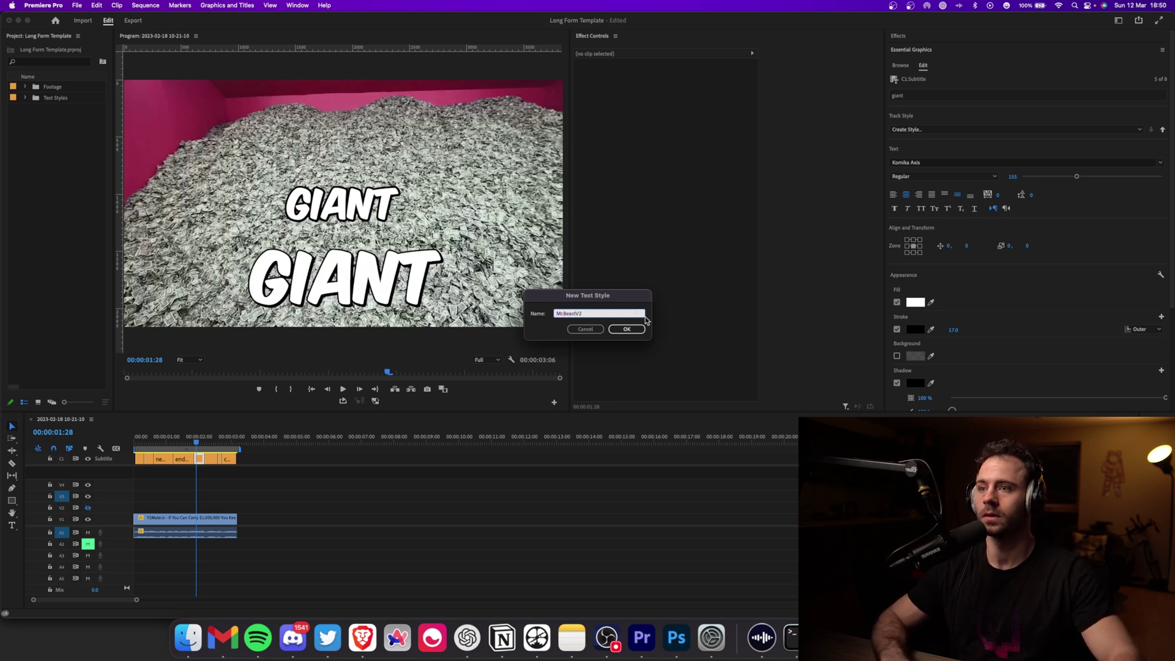
pyautogui.press('Return')
pyautogui.press('super+a')
pyautogui.click(227, 6)
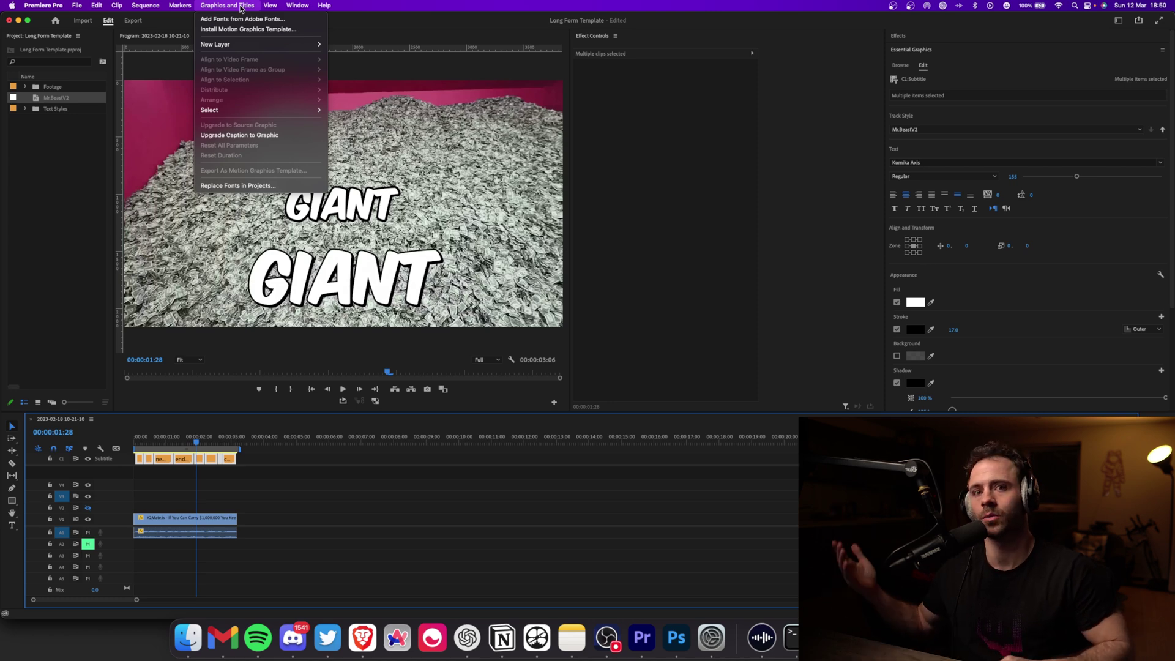
# - Upgrade all subtitle clips to graphic clips and move the playhead to the ENDING caption
pyautogui.click(240, 8)
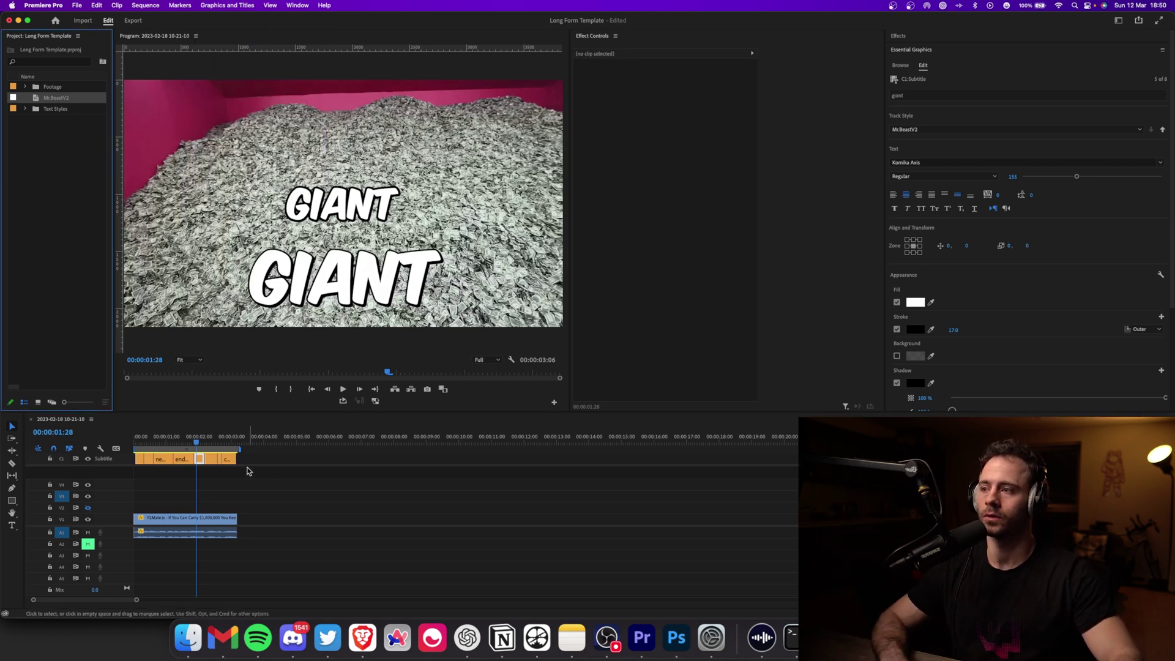
pyautogui.moveTo(243, 478); pyautogui.dragTo(139, 454)
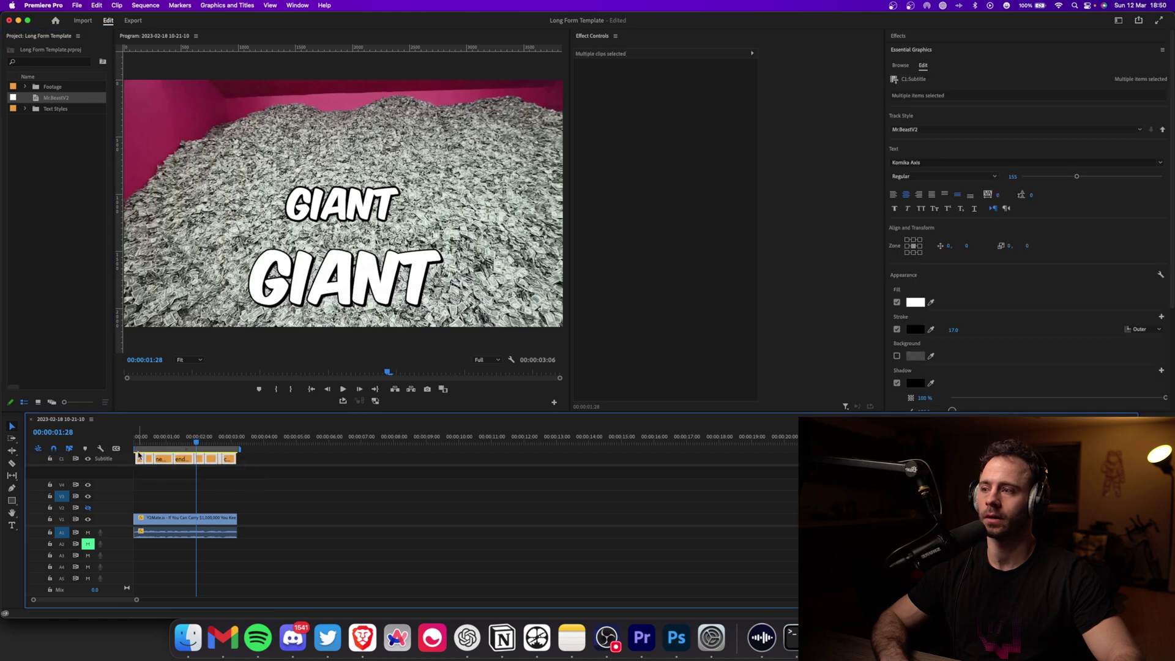
pyautogui.click(242, 6)
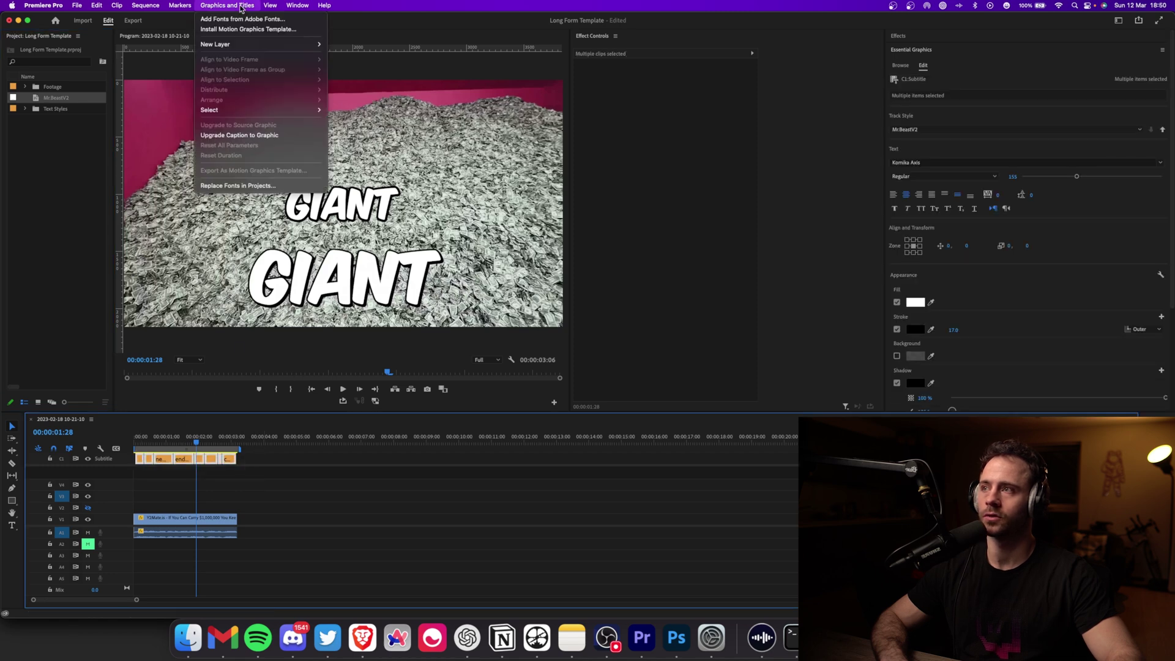
pyautogui.click(254, 135)
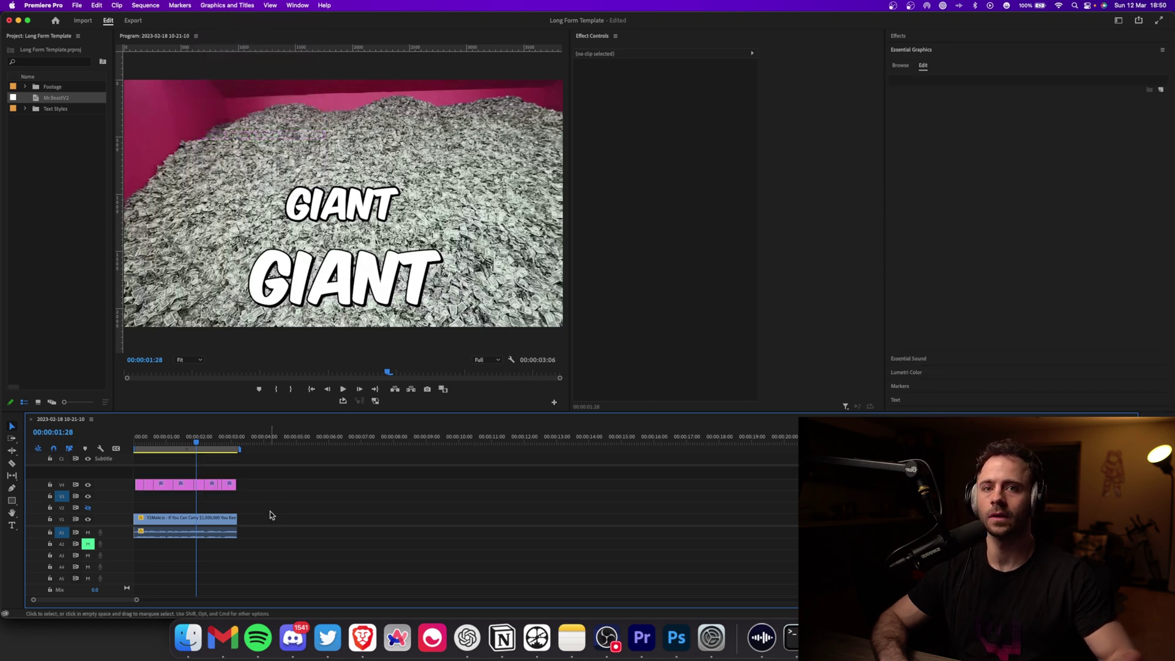
pyautogui.click(191, 443)
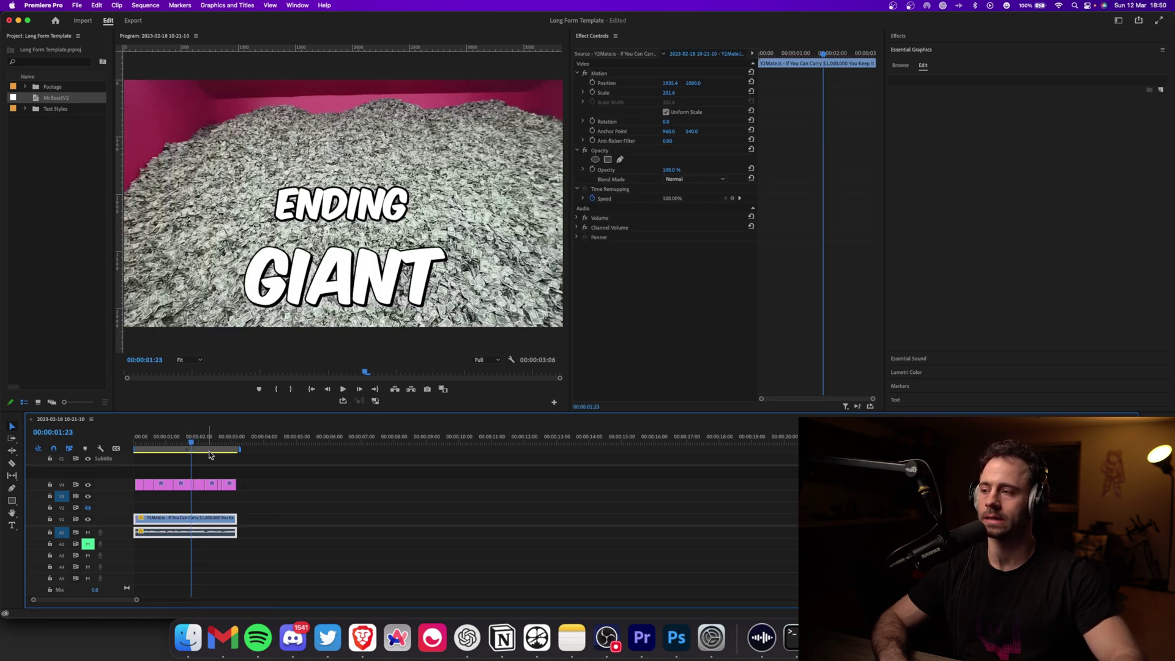
# - Find 'transform' in Effects and apply the Transform effect to the ENDING graphic clip
pyautogui.click(183, 484)
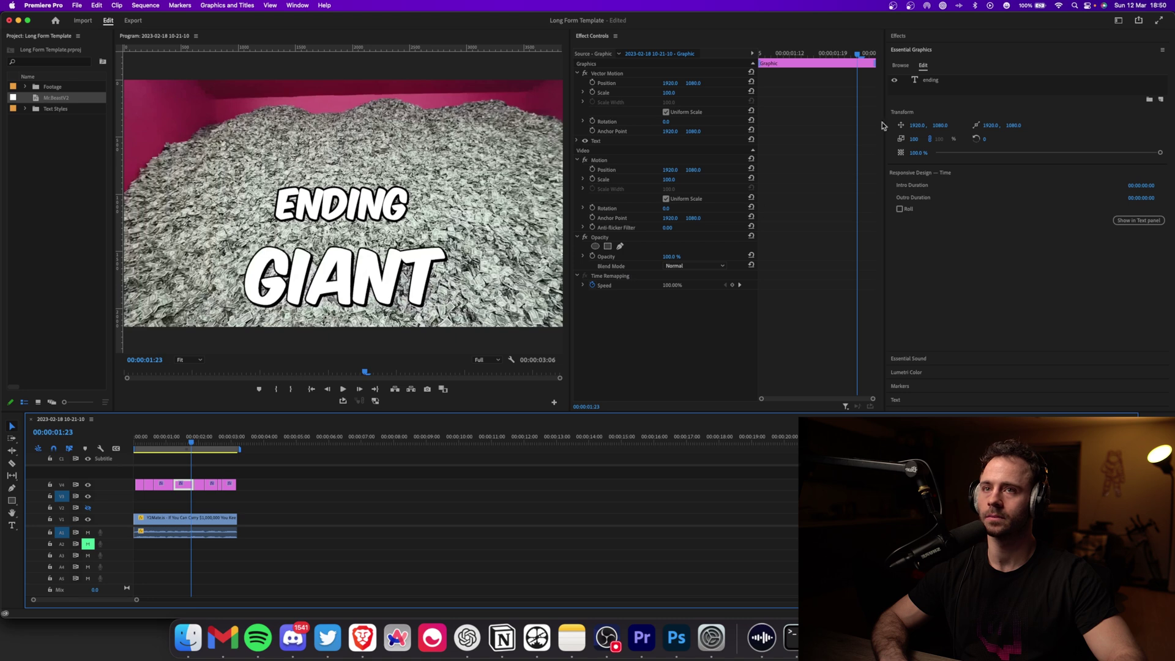
pyautogui.click(898, 35)
pyautogui.click(924, 48)
pyautogui.write('transform')
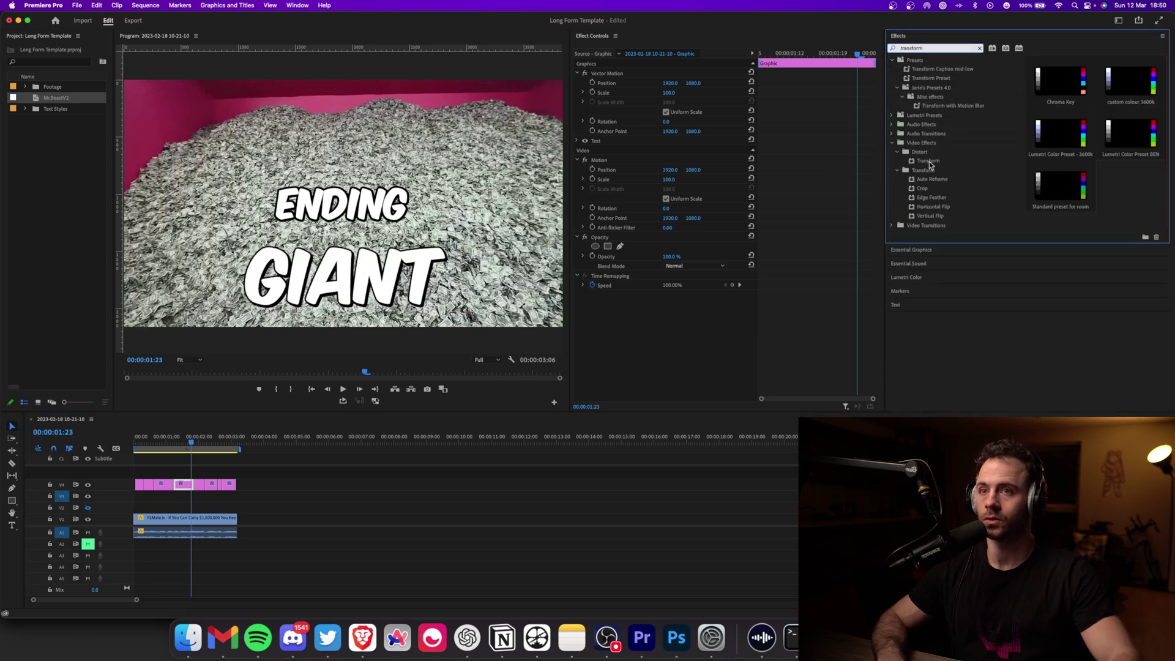
pyautogui.moveTo(929, 164); pyautogui.dragTo(180, 489)
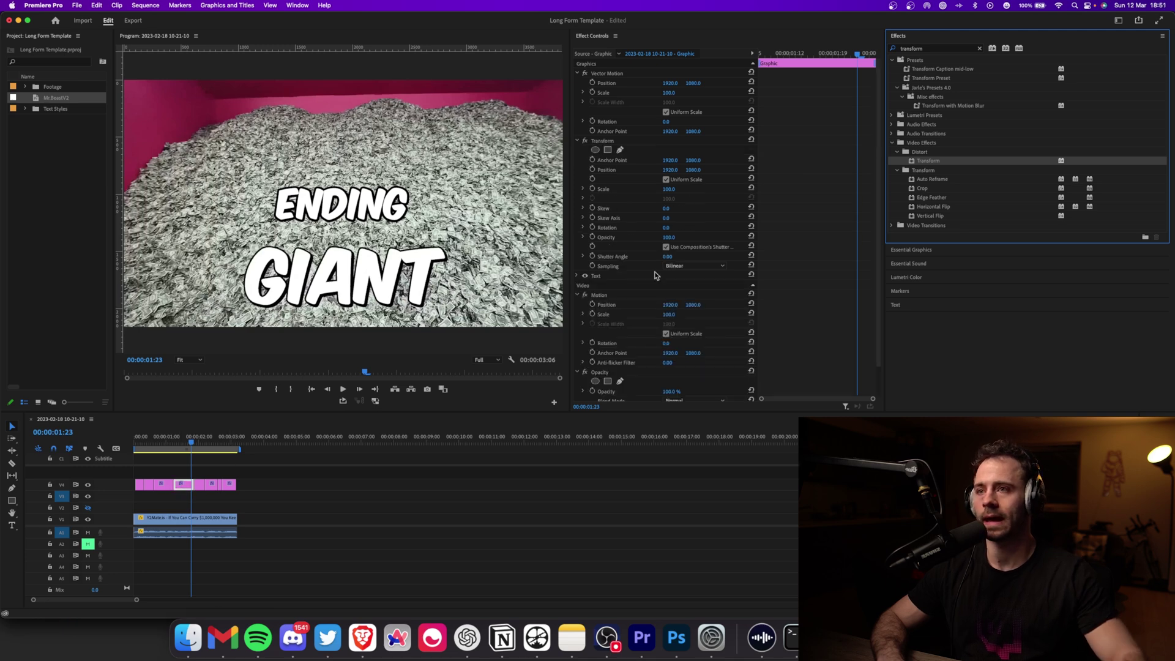
pyautogui.click(612, 142)
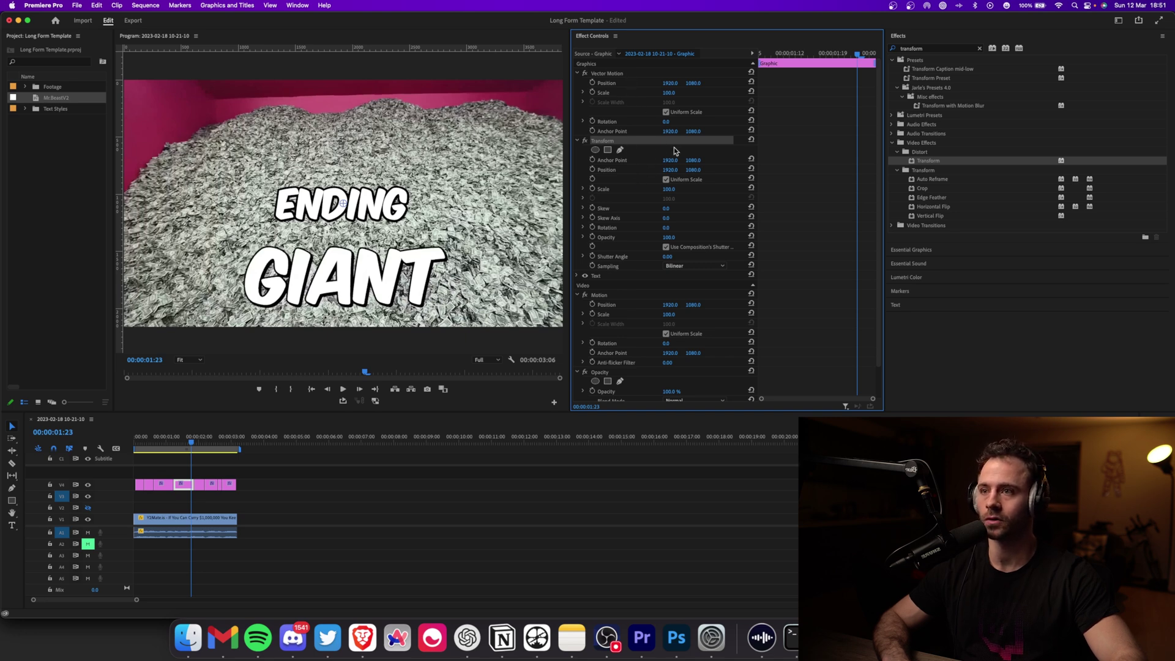
pyautogui.scroll(-1, 638, 299)
pyautogui.scroll(1, 612, 257)
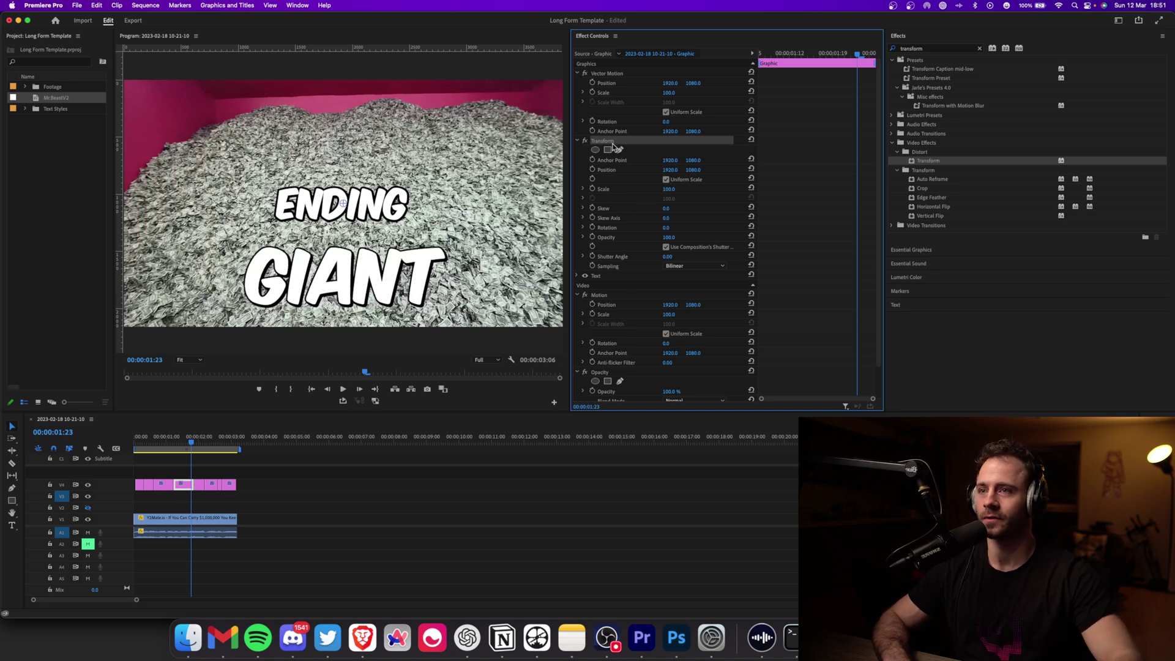
# - Set a 115% Transform scale keyframe on the ENDING caption at 00:00:01:10
pyautogui.moveTo(860, 56); pyautogui.dragTo(760, 55)
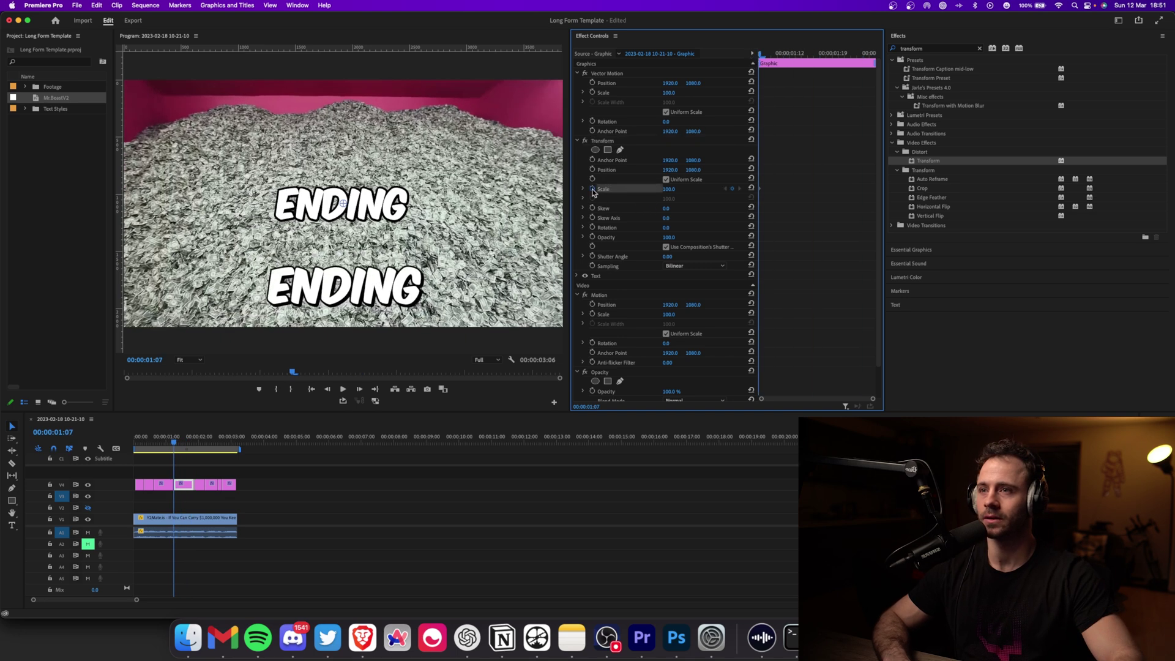
pyautogui.press('Right')
pyautogui.press('Right')
pyautogui.press('Right')
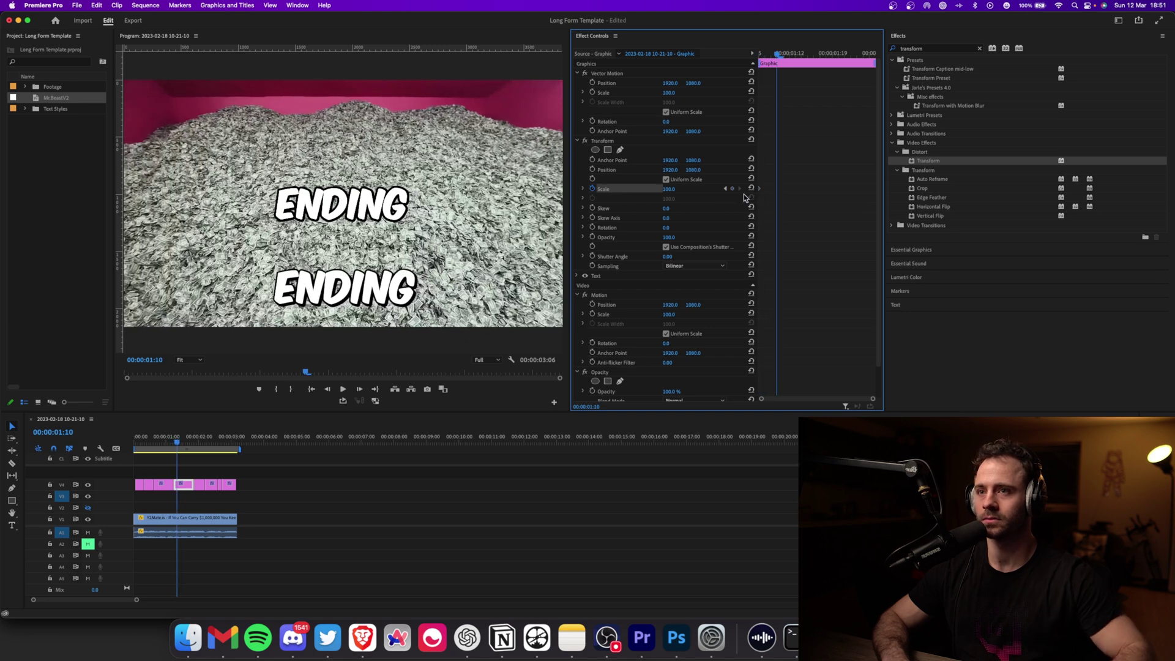
pyautogui.click(670, 189)
pyautogui.write('1')
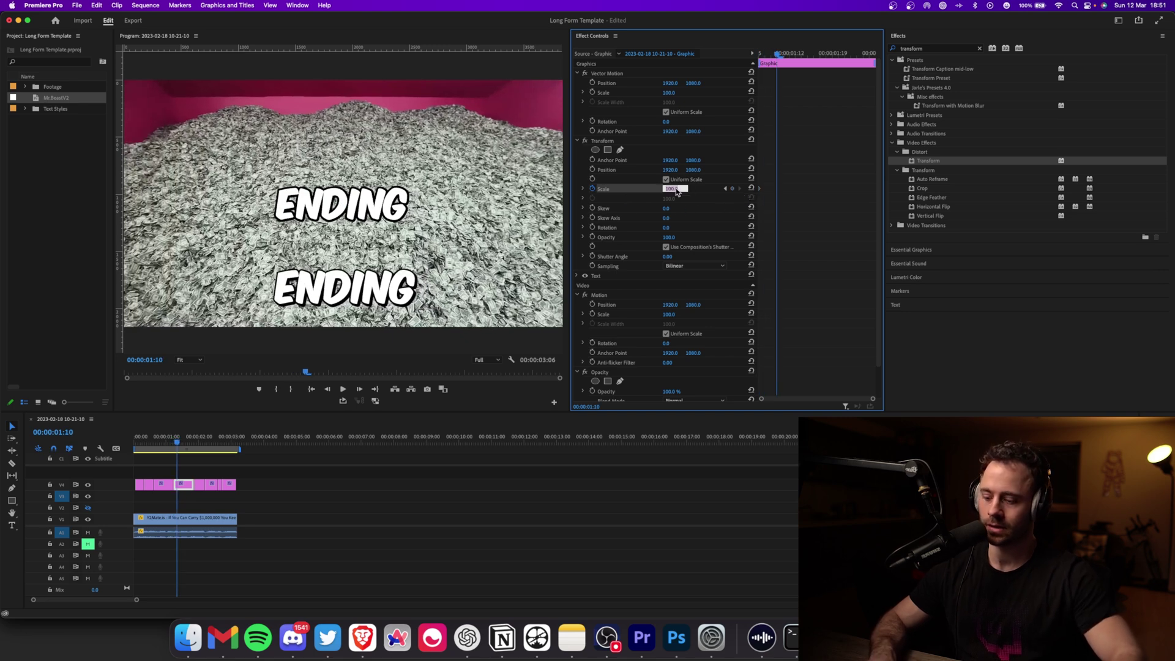
pyautogui.write('15')
pyautogui.press('Return')
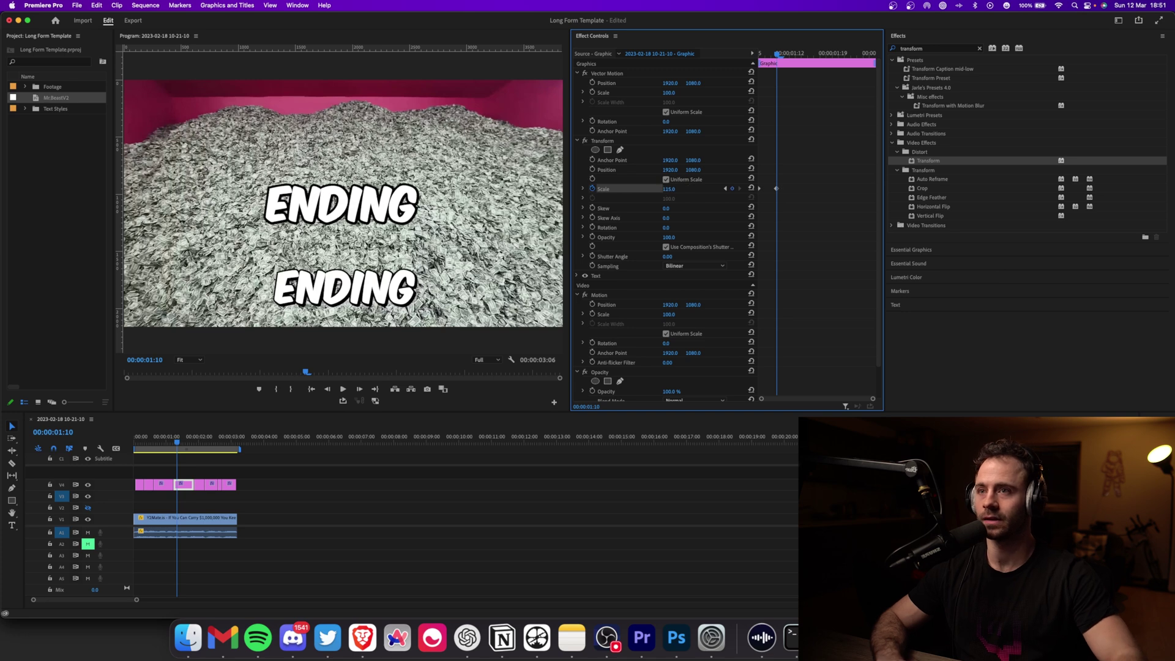
# - Add a 105% scale keyframe two frames later at 00:00:01:12 and preview the bounce
pyautogui.press('Right')
pyautogui.press('Right')
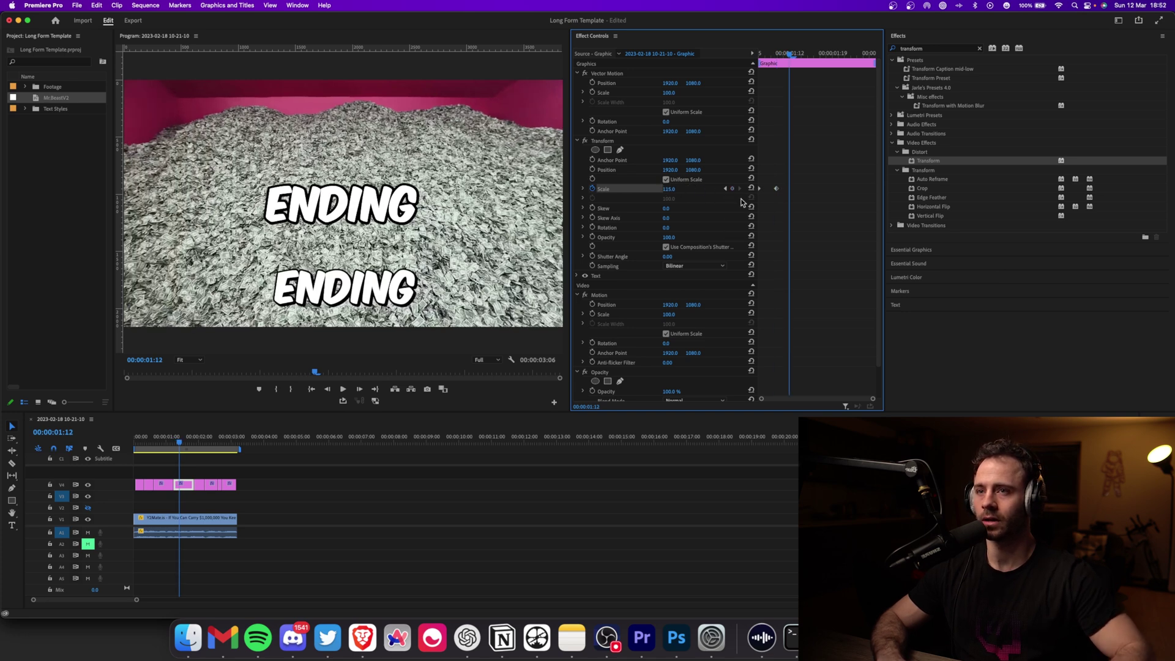
pyautogui.click(669, 189)
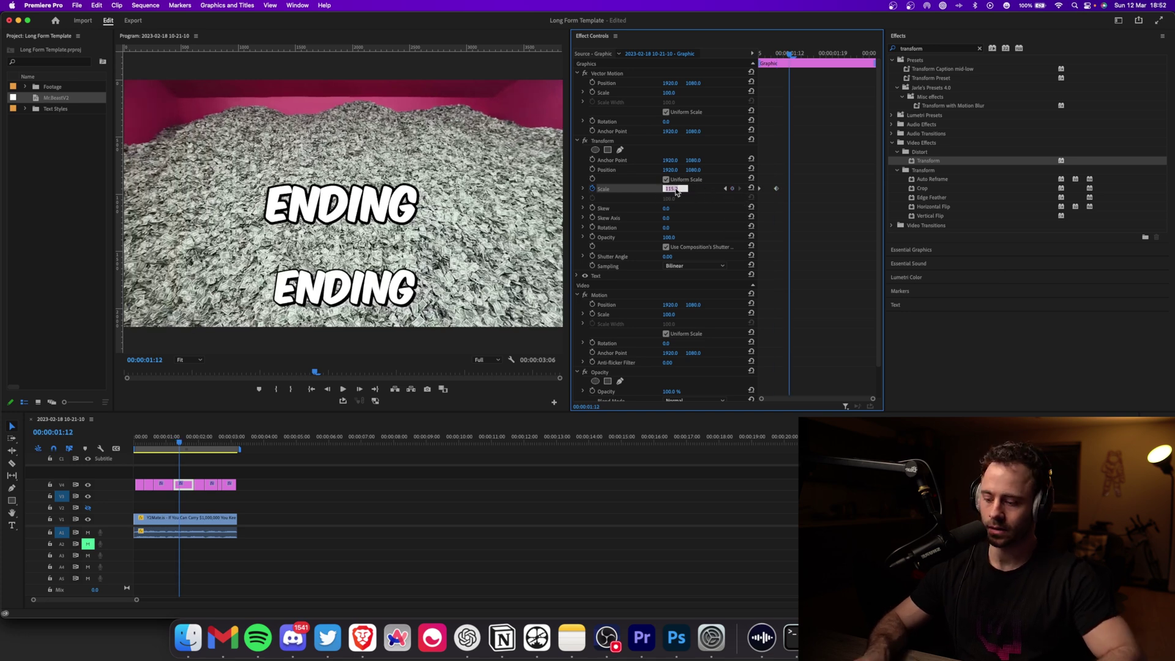
pyautogui.write('105')
pyautogui.press('Return')
pyautogui.press('\\')
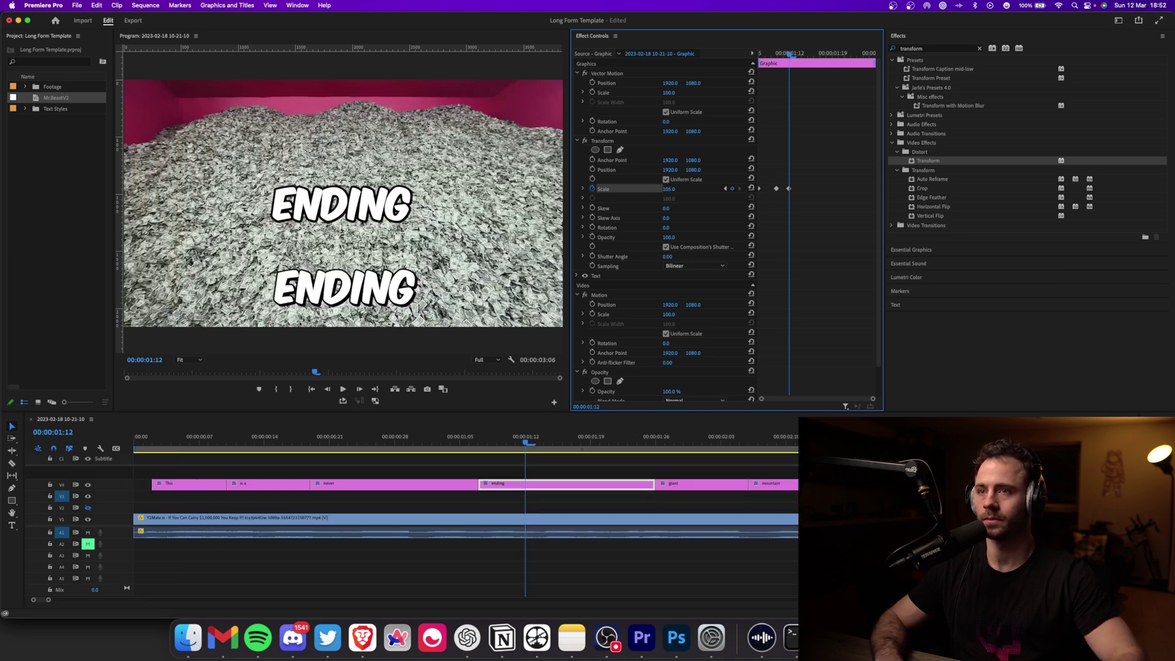
pyautogui.press('Right')
pyautogui.press('Right')
pyautogui.press('Right')
pyautogui.press('Right')
pyautogui.press('Right')
pyautogui.press('Right')
pyautogui.press('Right')
pyautogui.press('Right')
pyautogui.press('Right')
pyautogui.moveTo(504, 453)
pyautogui.mouseDown()
pyautogui.moveTo(470, 435)
pyautogui.moveTo(538, 448)
pyautogui.moveTo(525, 451)
pyautogui.mouseUp()
pyautogui.click(533, 484)
pyautogui.press('\\')
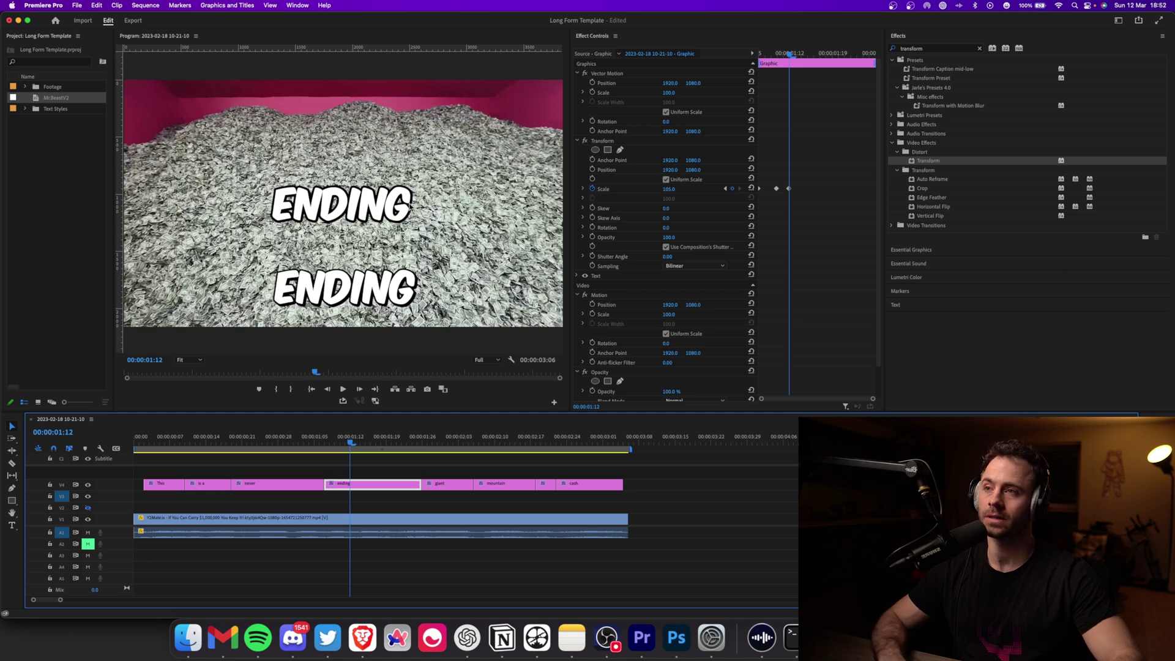
pyautogui.click(605, 142)
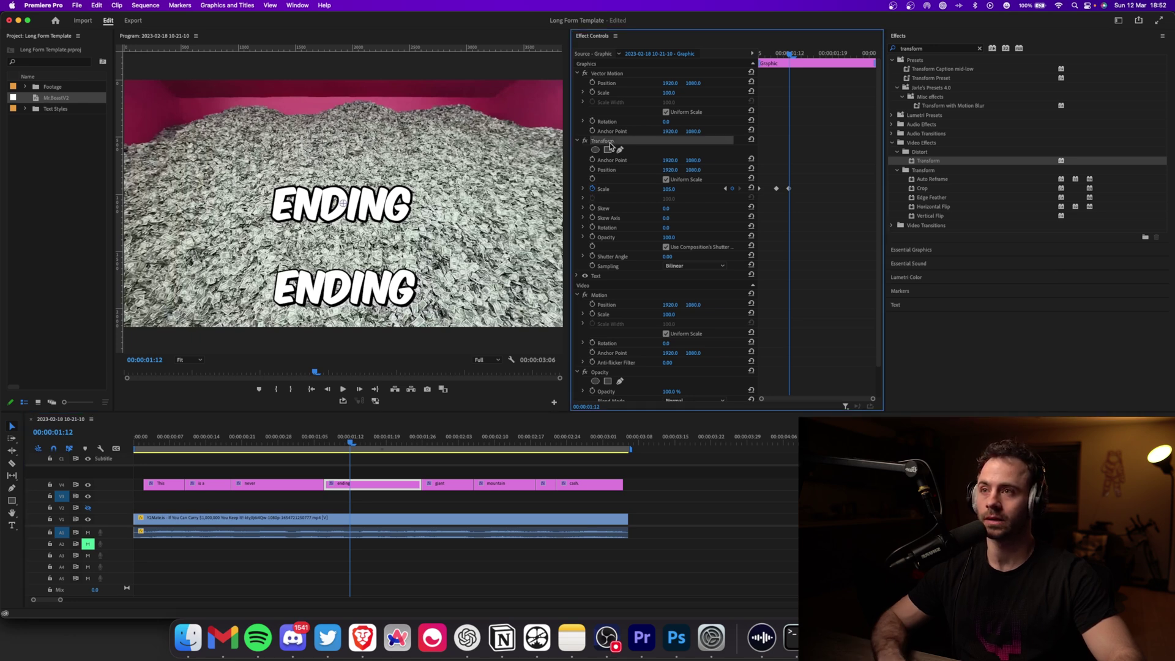
pyautogui.rightClick(610, 145)
pyautogui.click(633, 163)
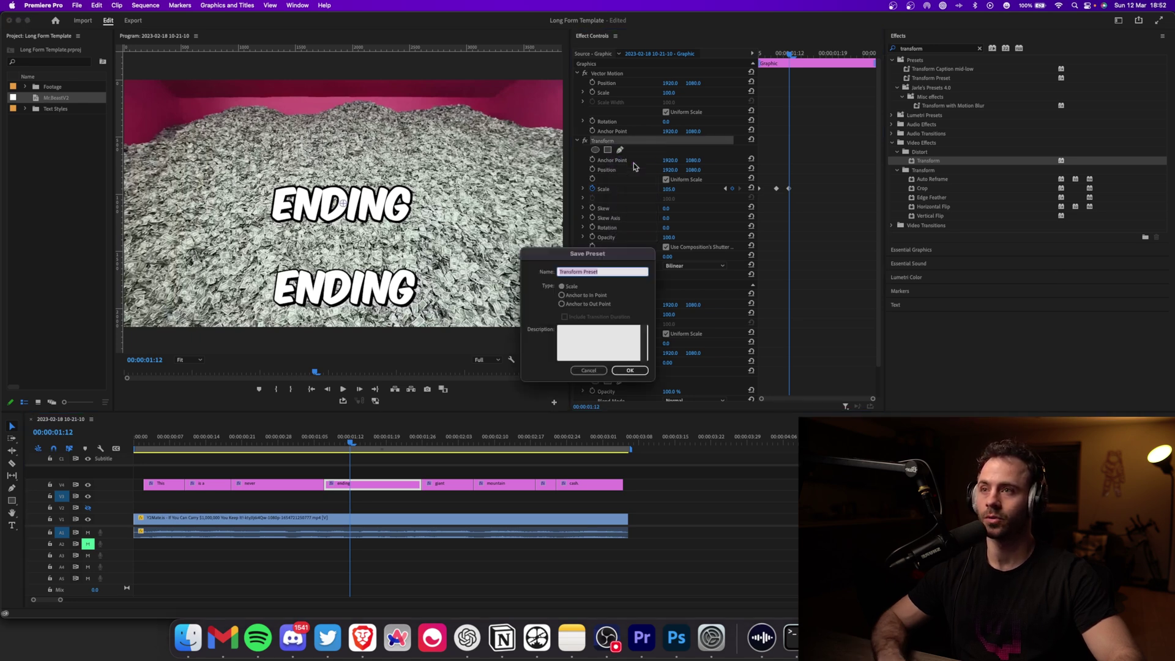
pyautogui.click(562, 296)
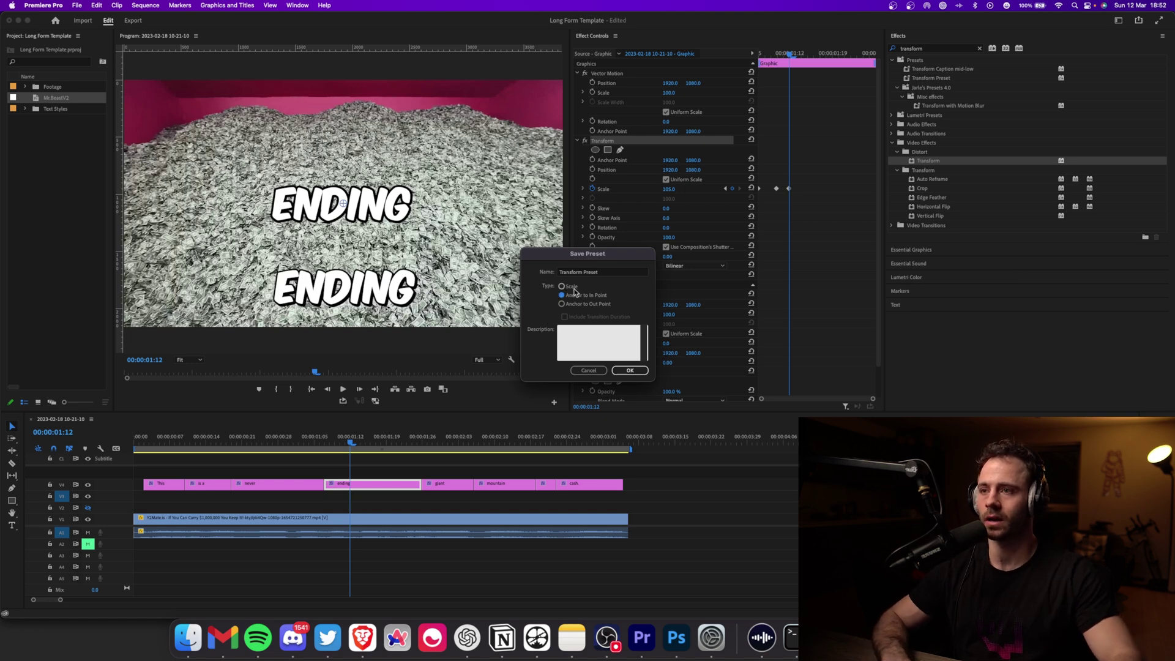
pyautogui.click(597, 371)
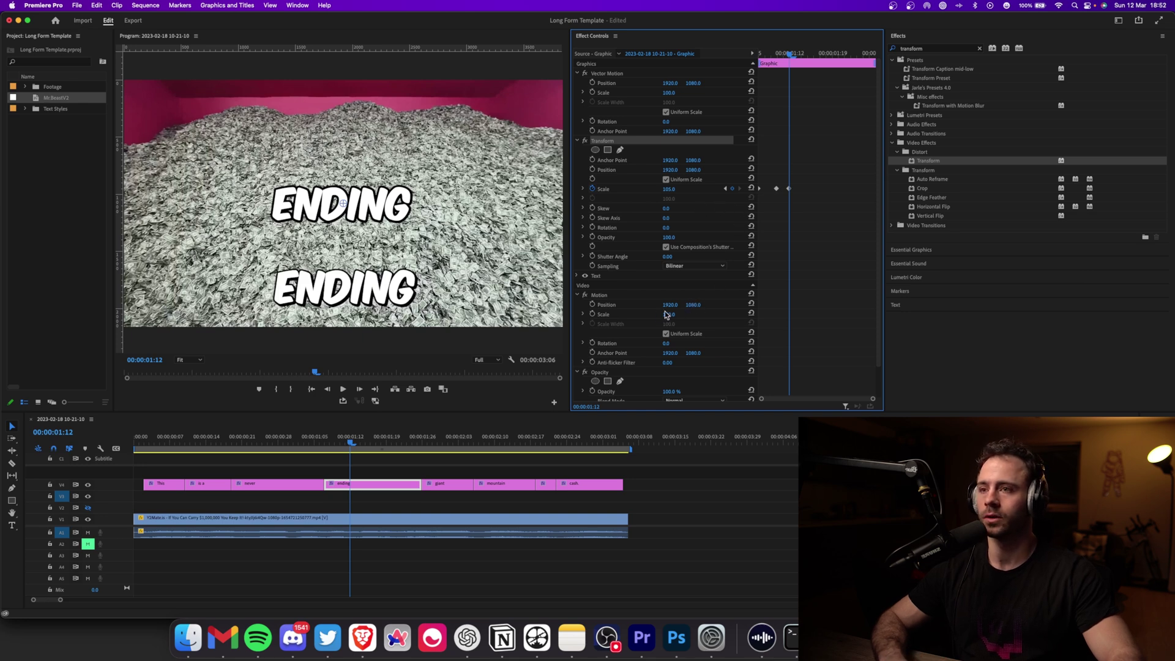
# - Move the ENDING caption down near the frame bottom and select its Motion and Transform effects
pyautogui.click(609, 305)
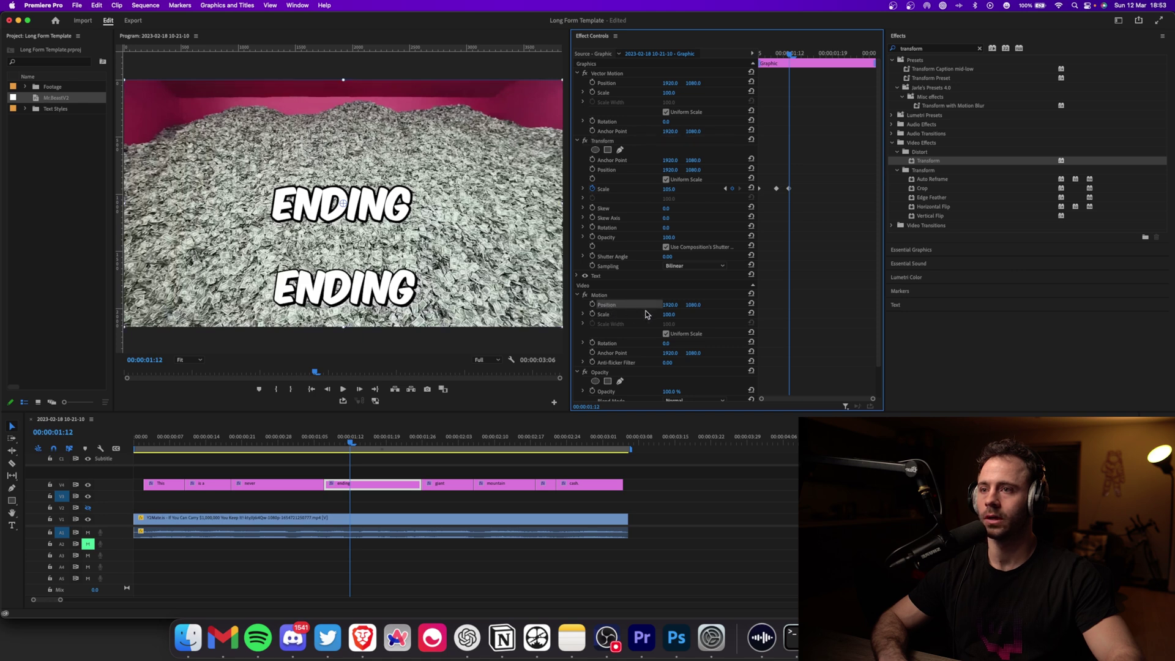
pyautogui.moveTo(345, 202); pyautogui.dragTo(343, 286)
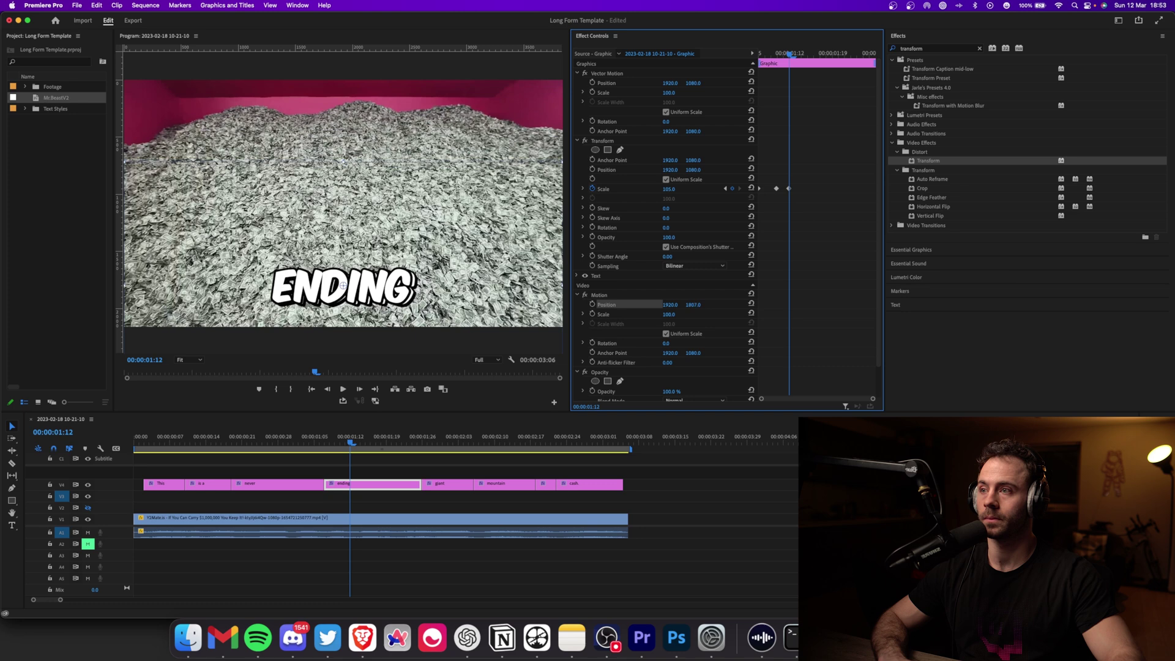
pyautogui.click(609, 296)
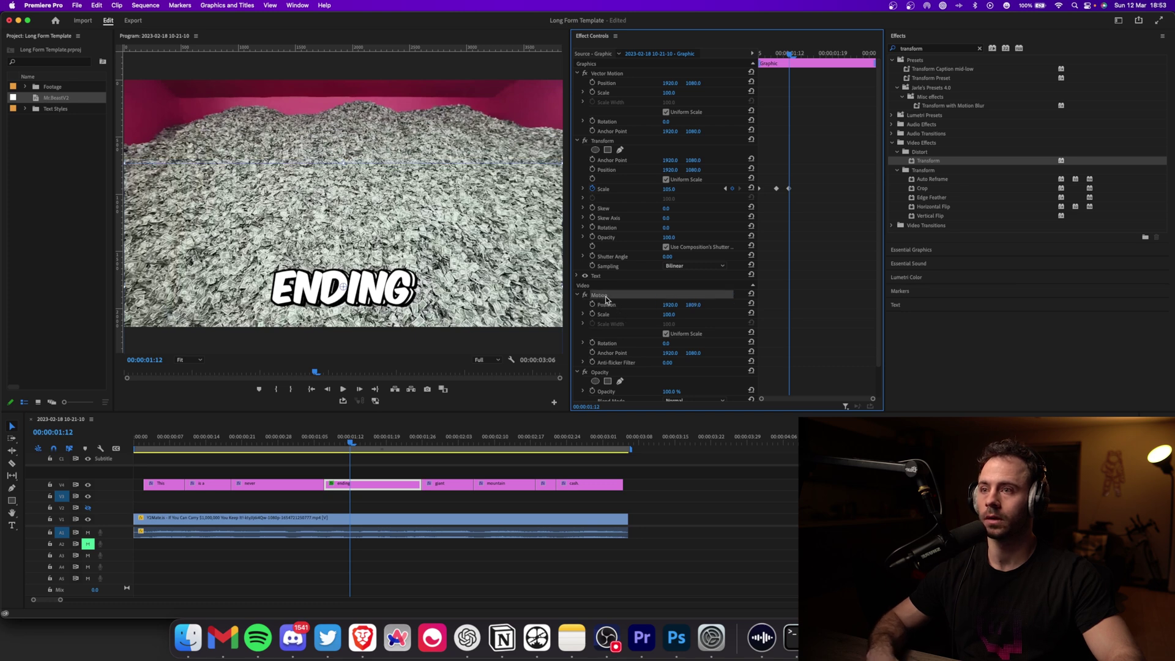
pyautogui.click(611, 145)
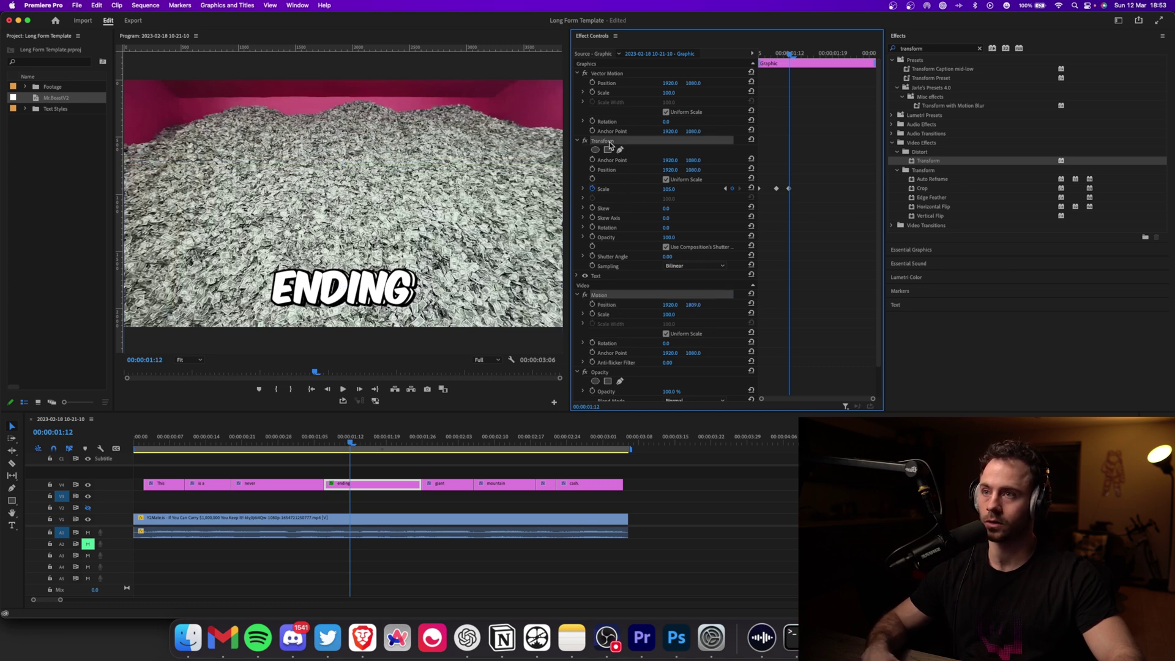
# - Save the selected effects as a preset named 'Mr.Beast Bounce Effect'
pyautogui.rightClick(609, 145)
pyautogui.click(624, 161)
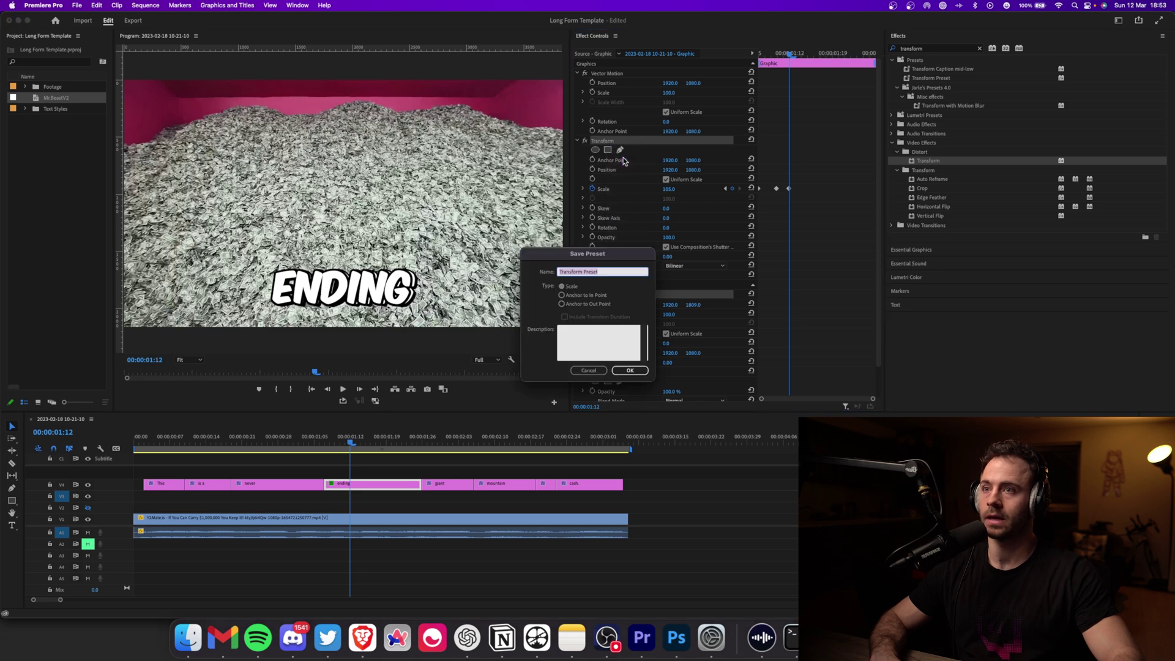
pyautogui.write('Mr.BN')
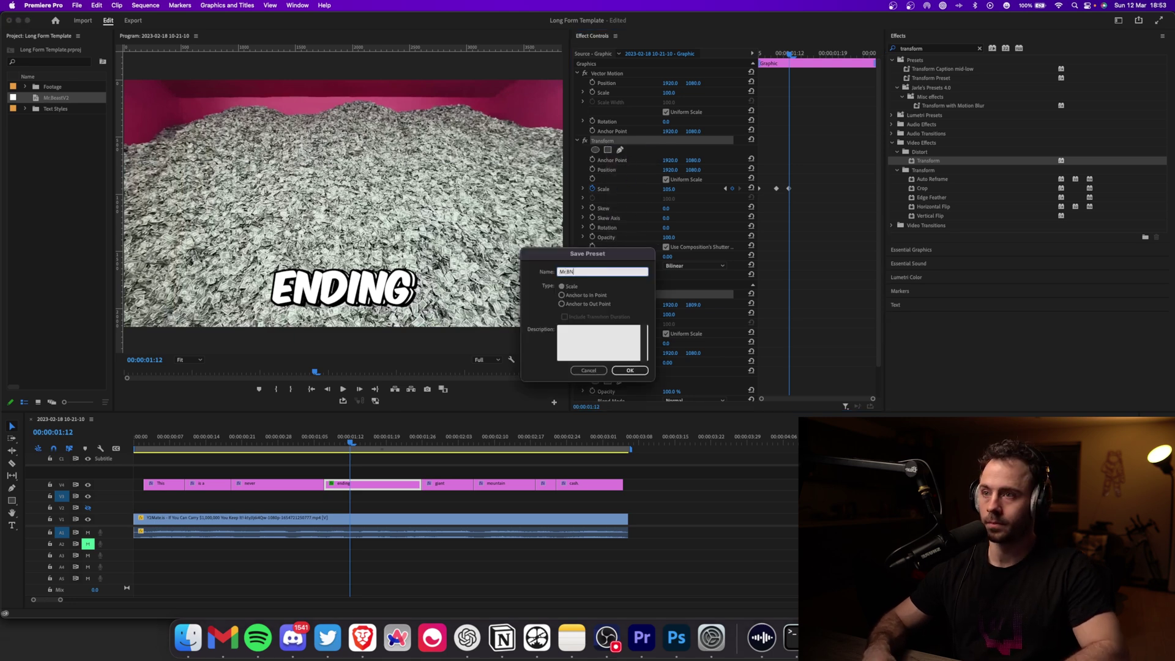
pyautogui.press('BackSpace')
pyautogui.write('east Bounce Effect')
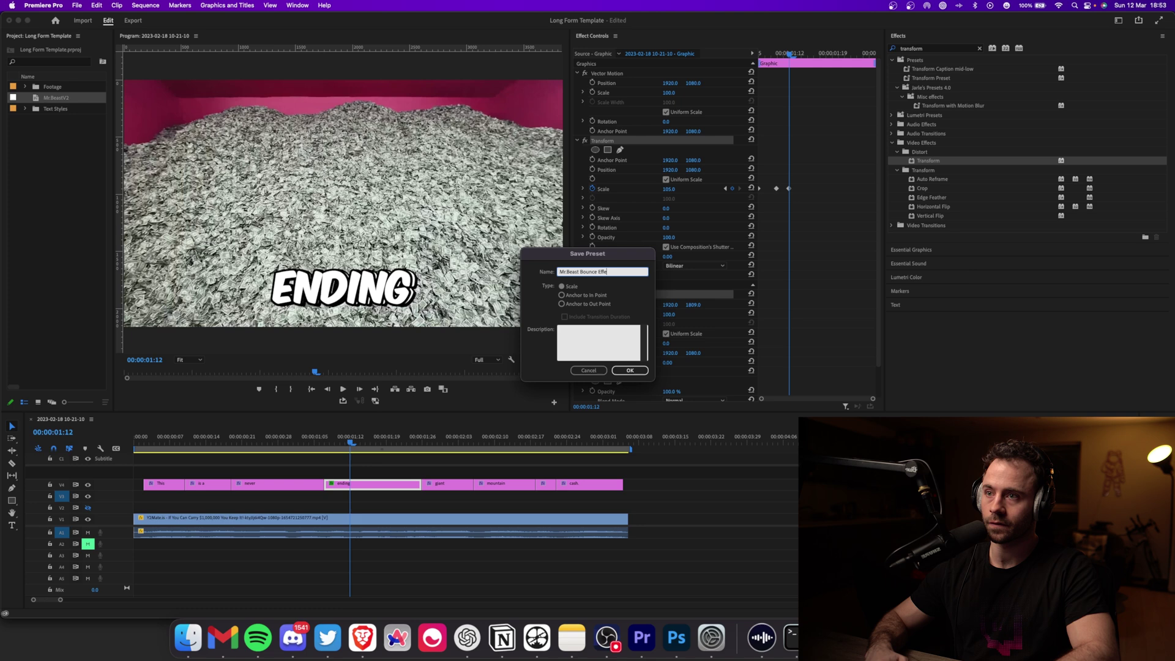
pyautogui.click(630, 371)
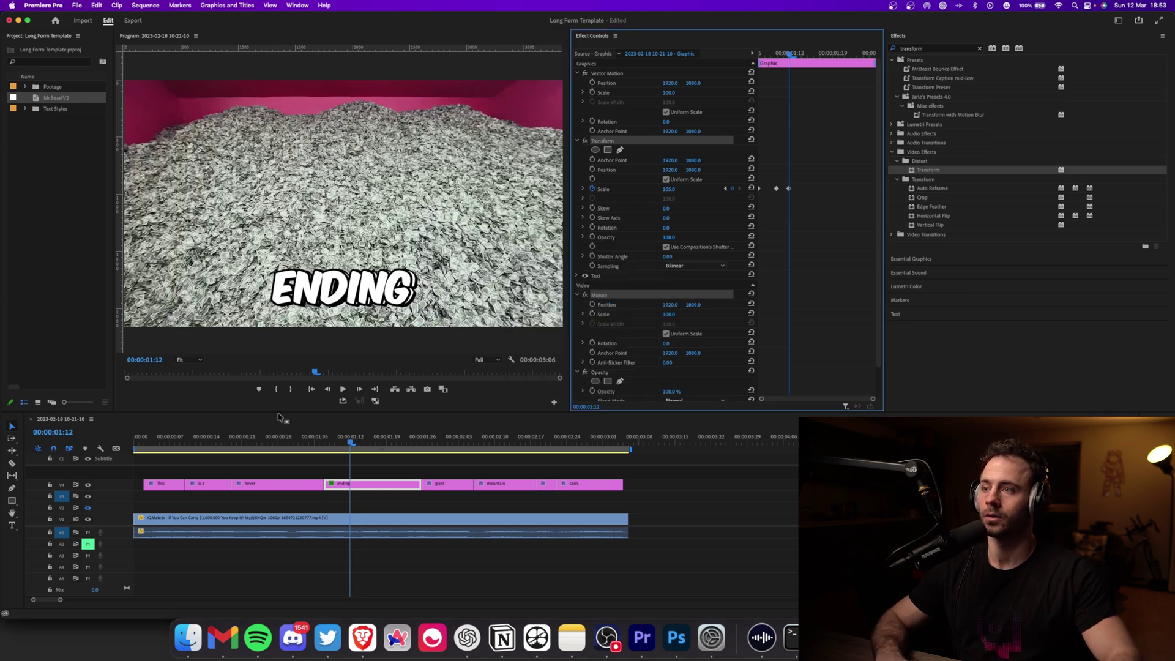
# - Select all the caption clips in the timeline
pyautogui.scroll(-1, 341, 471)
pyautogui.scroll(-1, 341, 471)
pyautogui.moveTo(518, 488); pyautogui.dragTo(114, 470)
# - Remove the Motion and effects attributes from all selected caption clips
pyautogui.rightClick(320, 485)
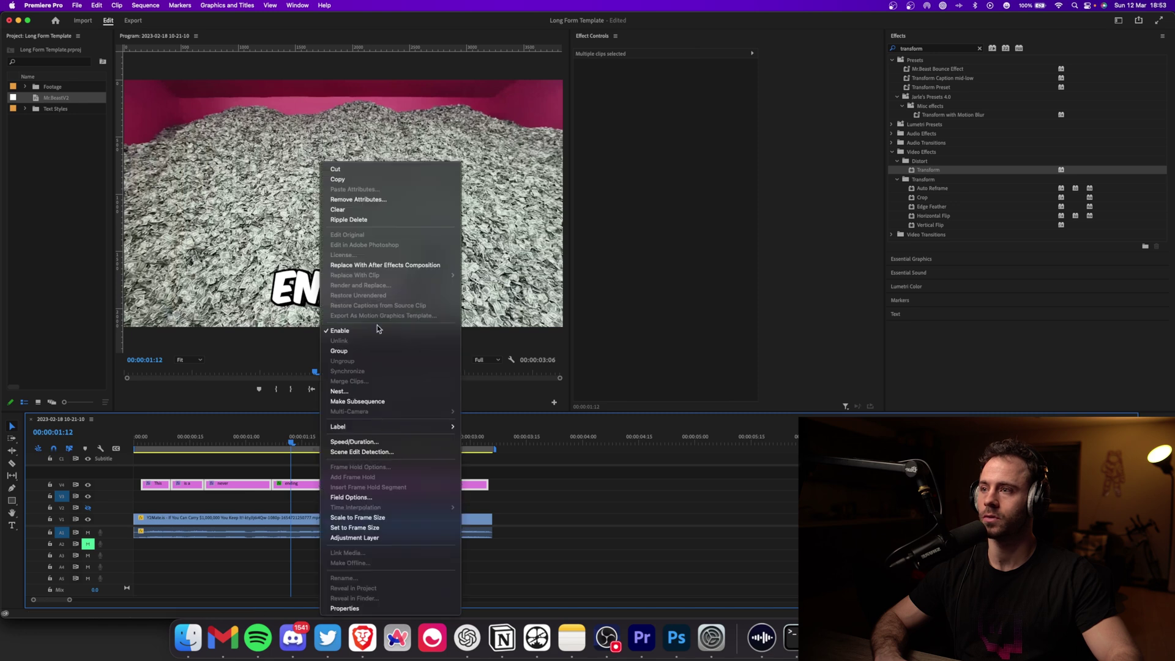
pyautogui.click(368, 199)
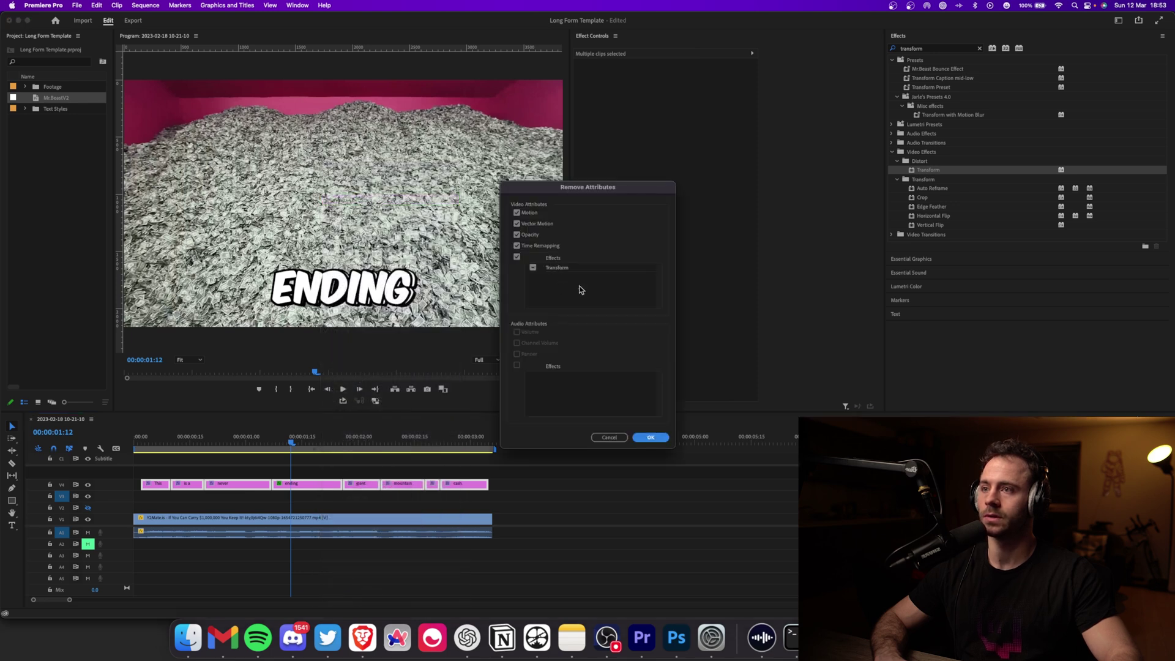
pyautogui.click(649, 431)
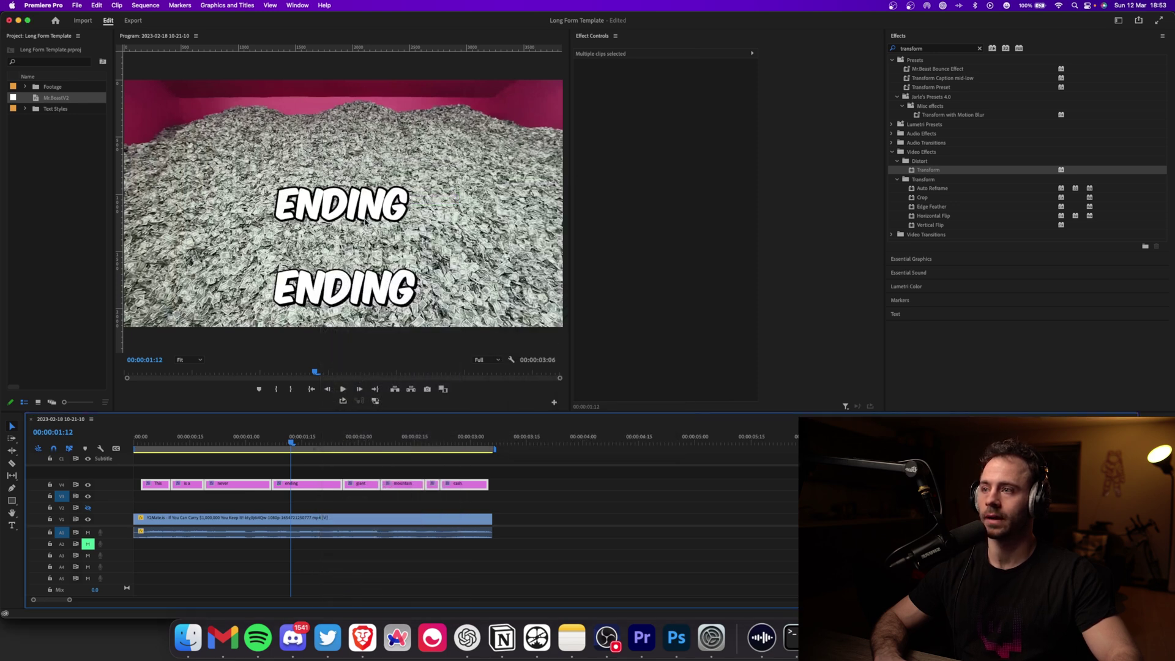
# - Move the playhead to 00:00:01:18 and reselect all the caption clips
pyautogui.click(325, 473)
pyautogui.click(316, 449)
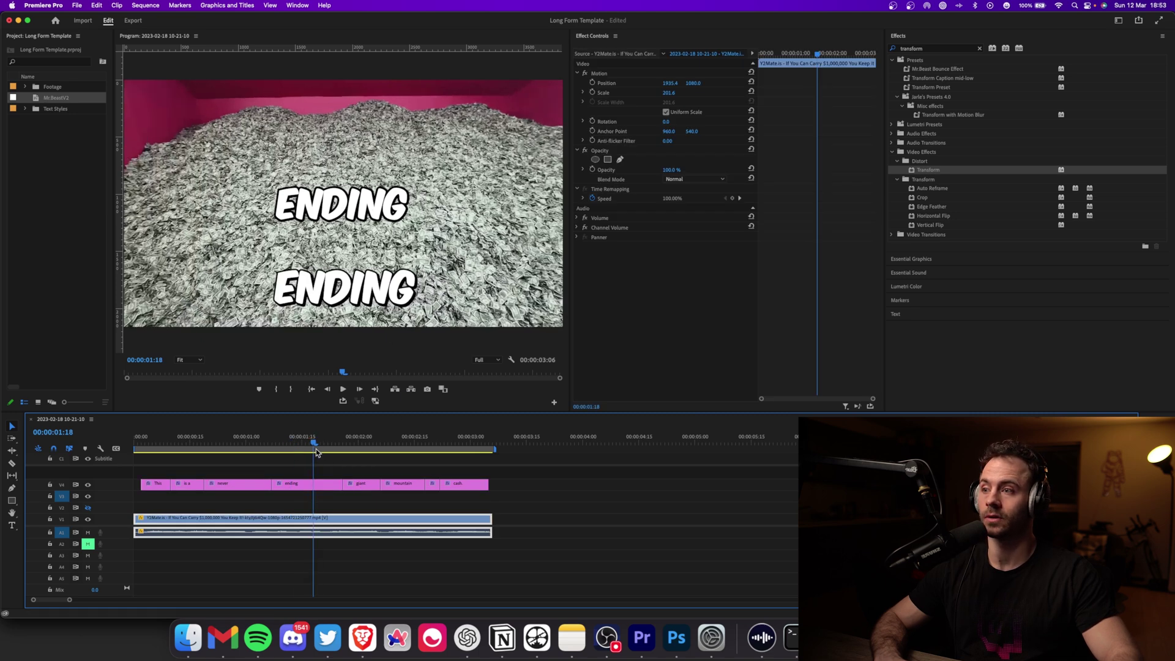
pyautogui.moveTo(511, 493); pyautogui.dragTo(161, 478)
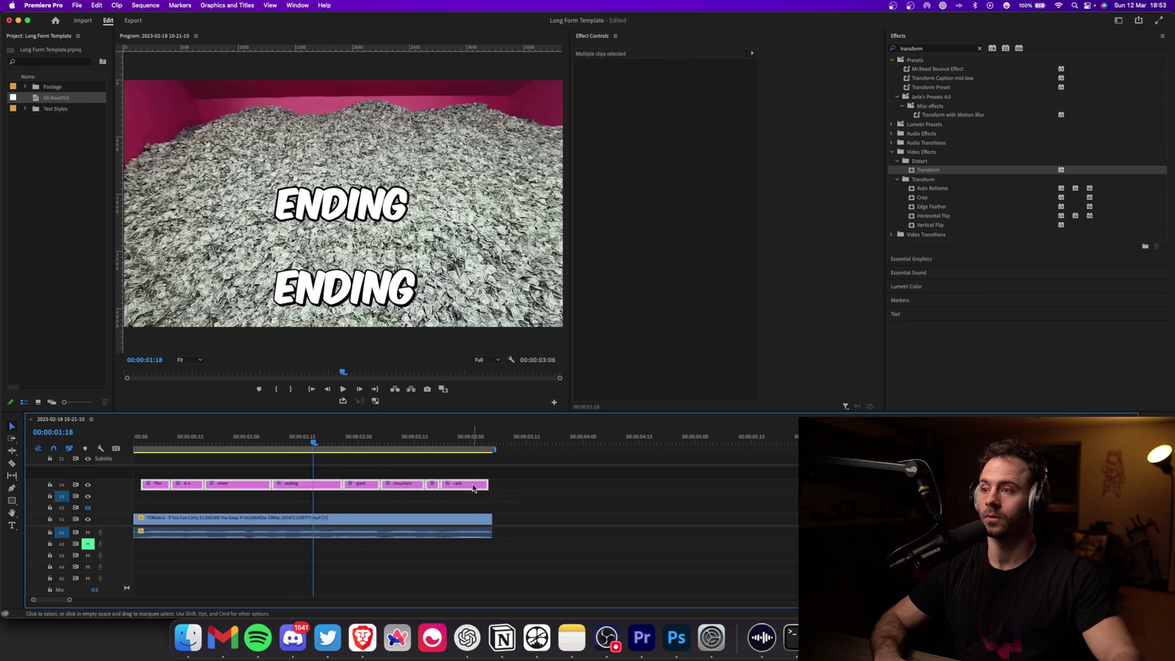
# - Search Effects for 'Mr.bea' and drag the Mr.Beast Bounce Effect preset onto the selected captions
pyautogui.click(926, 49)
pyautogui.press('BackSpace')
pyautogui.press('BackSpace')
pyautogui.press('BackSpace')
pyautogui.press('BackSpace')
pyautogui.write('Mr.bea')
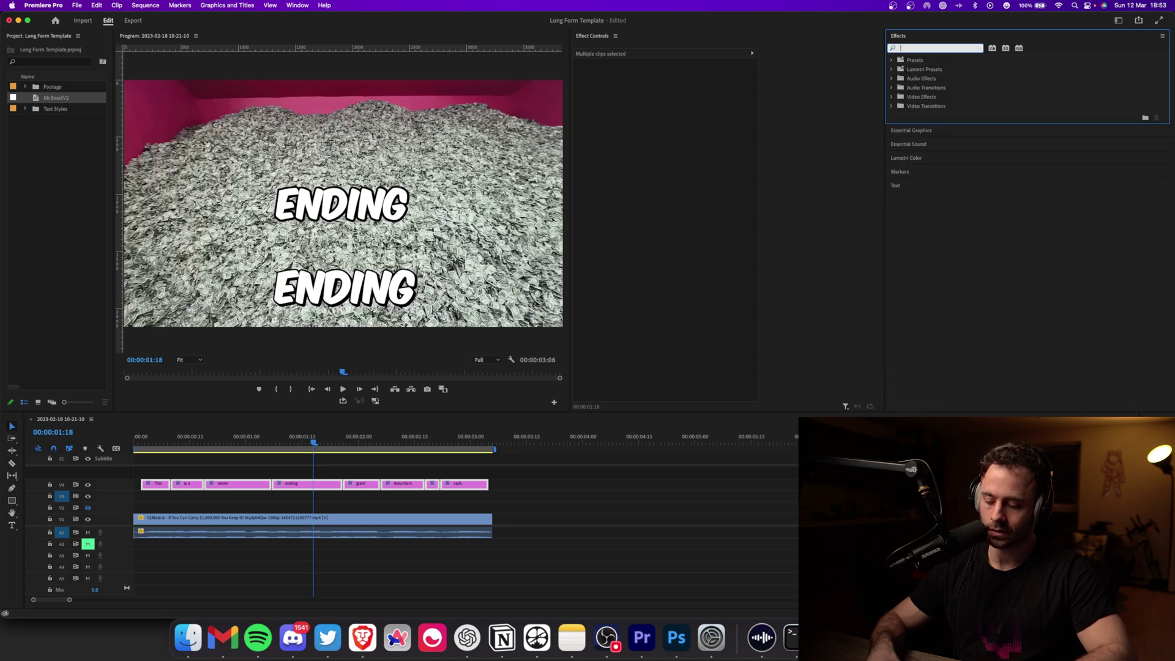
pyautogui.moveTo(942, 73); pyautogui.dragTo(303, 488)
# - Play the sequence from the start to preview the captions, stopping at GIANT
pyautogui.click(191, 519)
pyautogui.press('Home')
pyautogui.press('space')
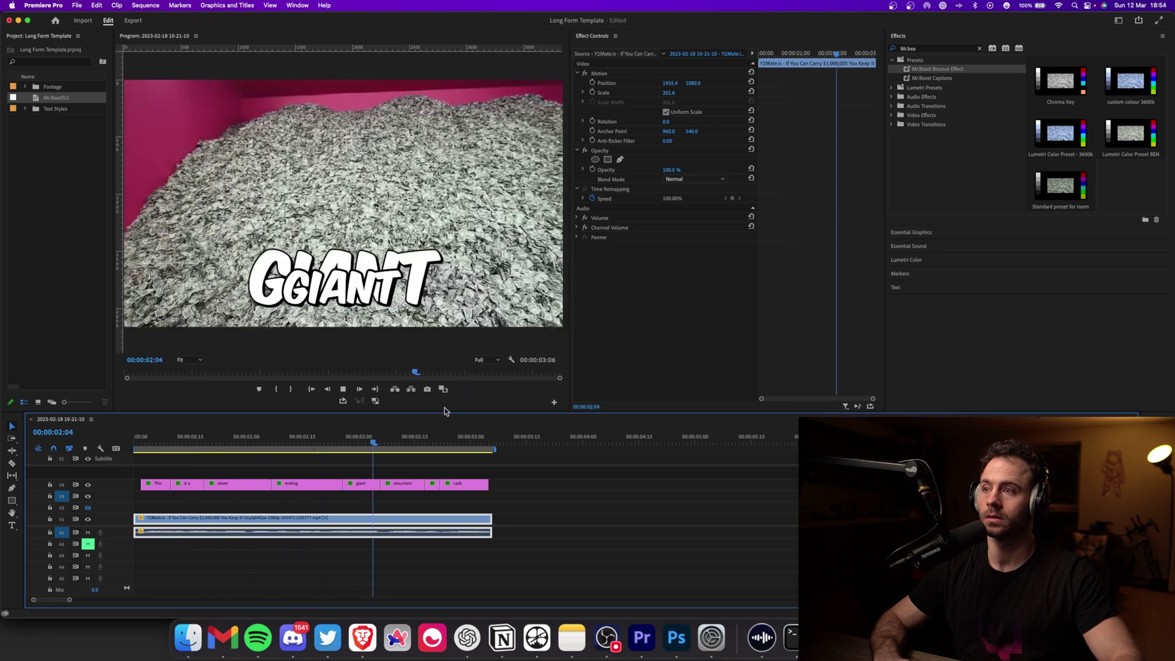
pyautogui.click(359, 439)
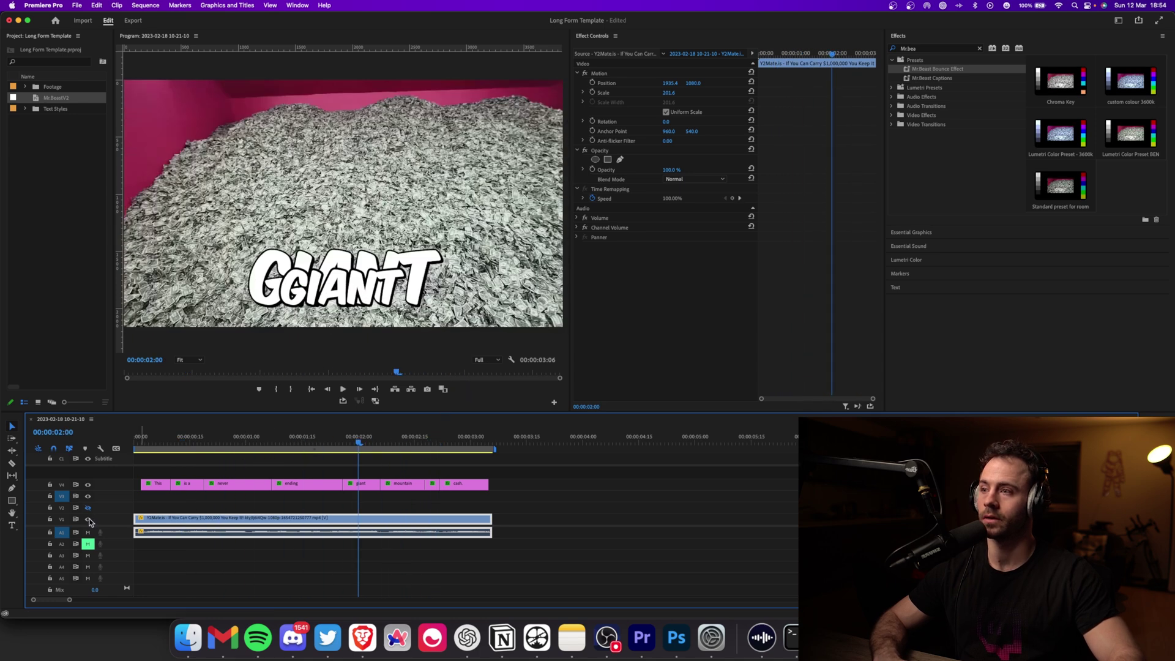
# - Hide the V1 background track and replay, checking the CASH. and ENDING captions
pyautogui.click(87, 519)
pyautogui.press('Home')
pyautogui.press('space')
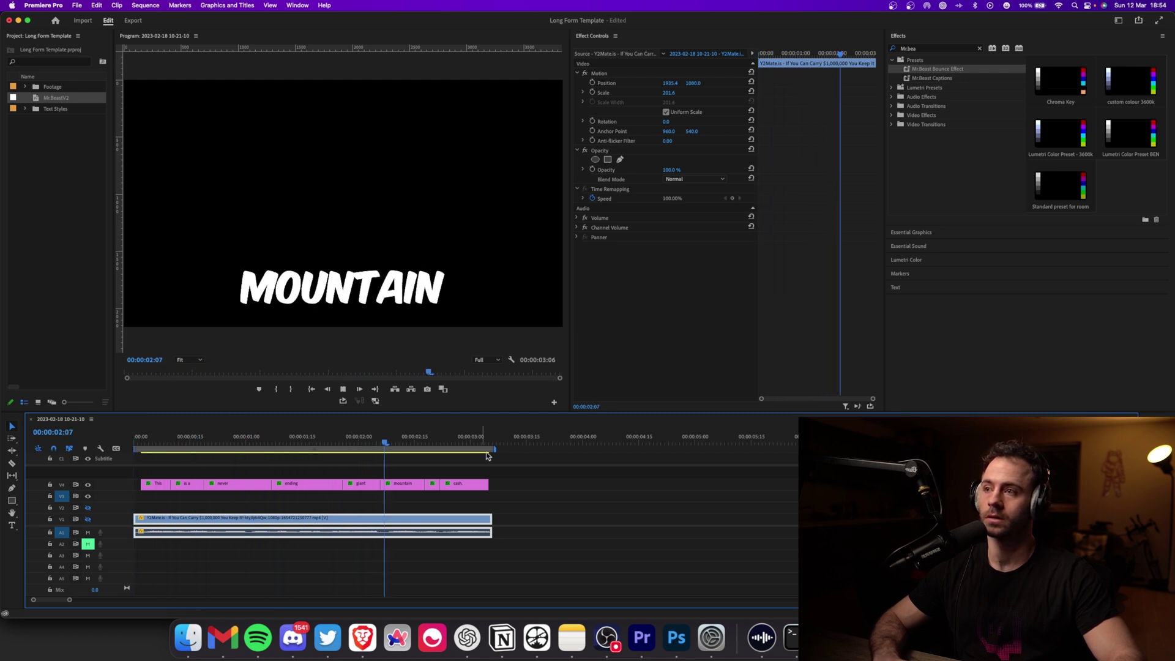
pyautogui.click(489, 442)
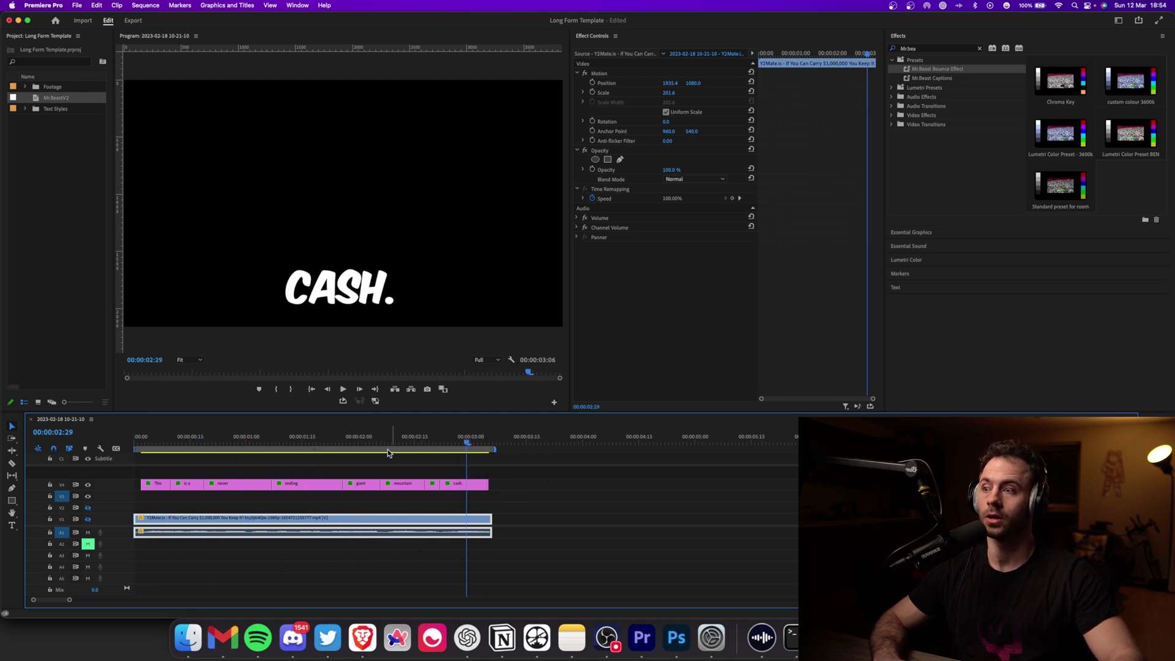
pyautogui.click(313, 442)
# - Select the ENDING caption clip to inspect its bounce keyframes
pyautogui.click(311, 487)
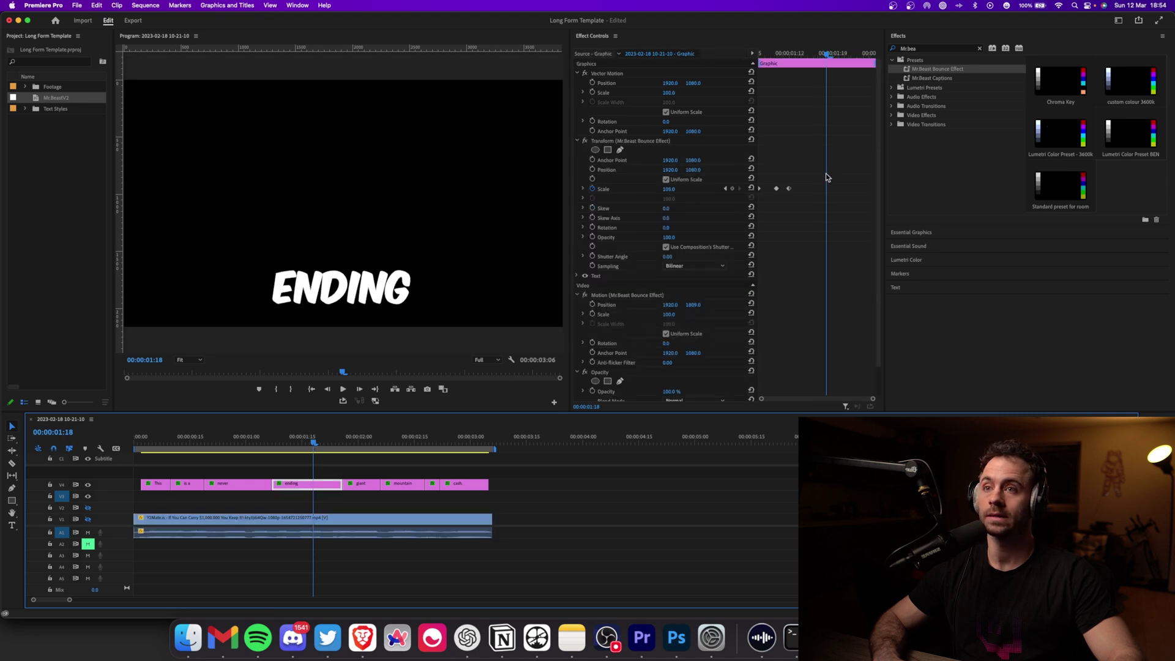